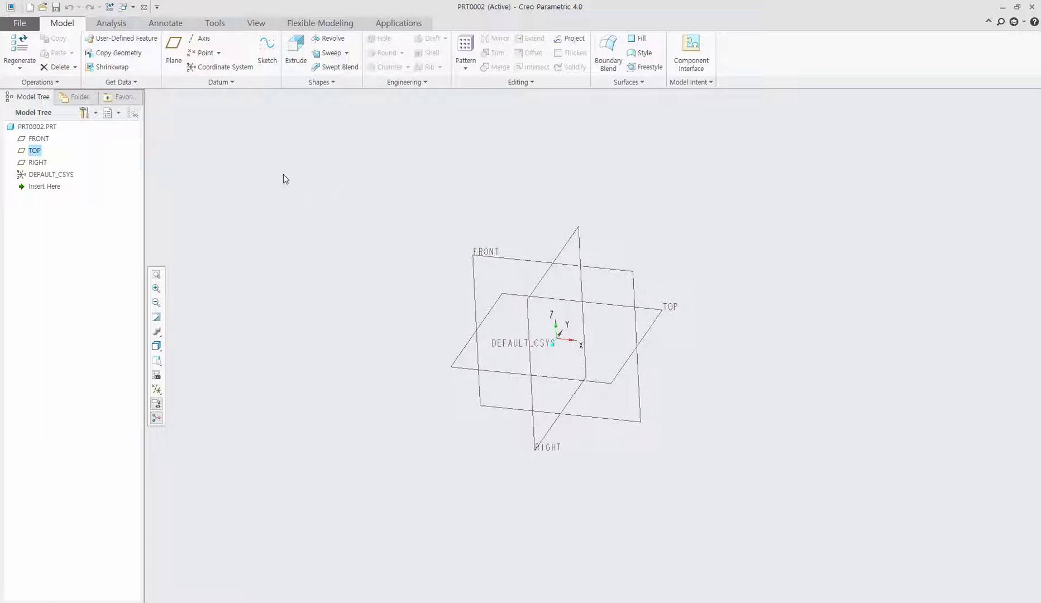
Step: Zoom in on the datum planes and start a new sketch, Sketch 1
{"action": "scroll", "coordinate": [629, 337], "scroll_direction": "up", "scroll_amount": 3}
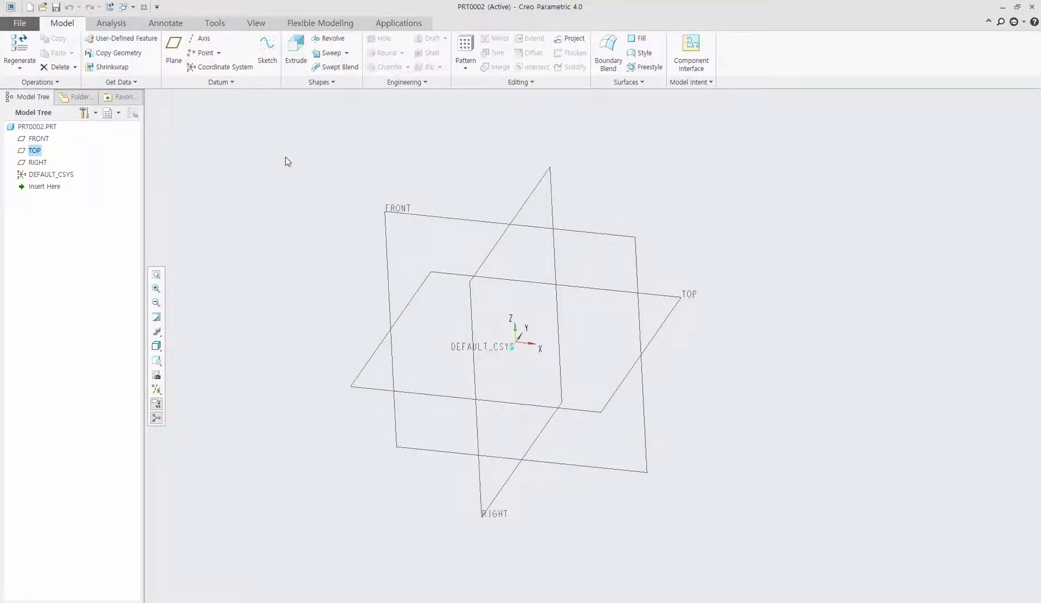
{"action": "left_click", "coordinate": [267, 50]}
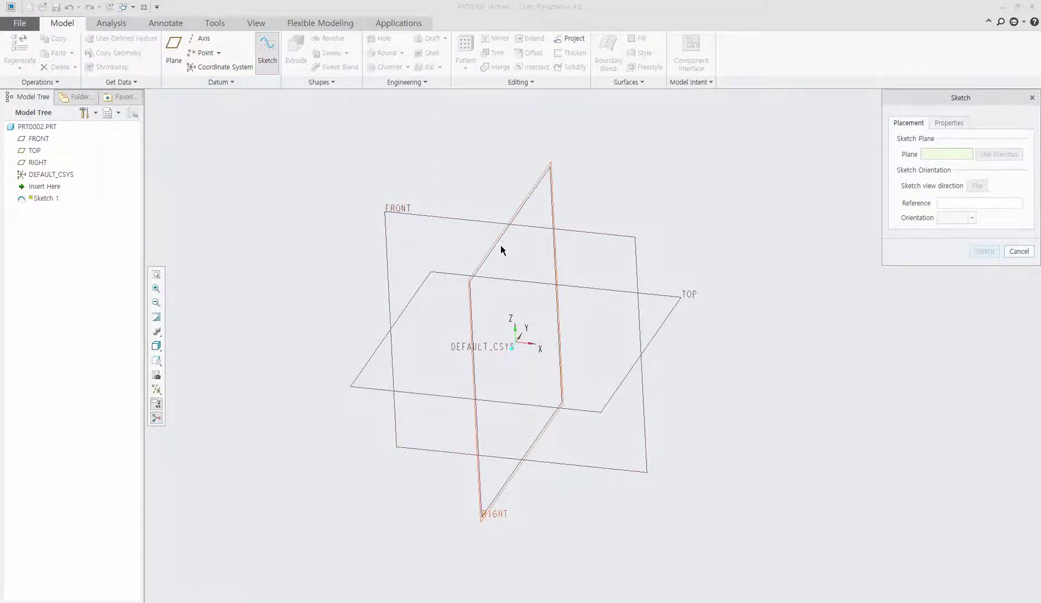
Step: Place Sketch 1 on the FRONT plane with TOP as reference and enter Sketcher
{"action": "left_click", "coordinate": [408, 207]}
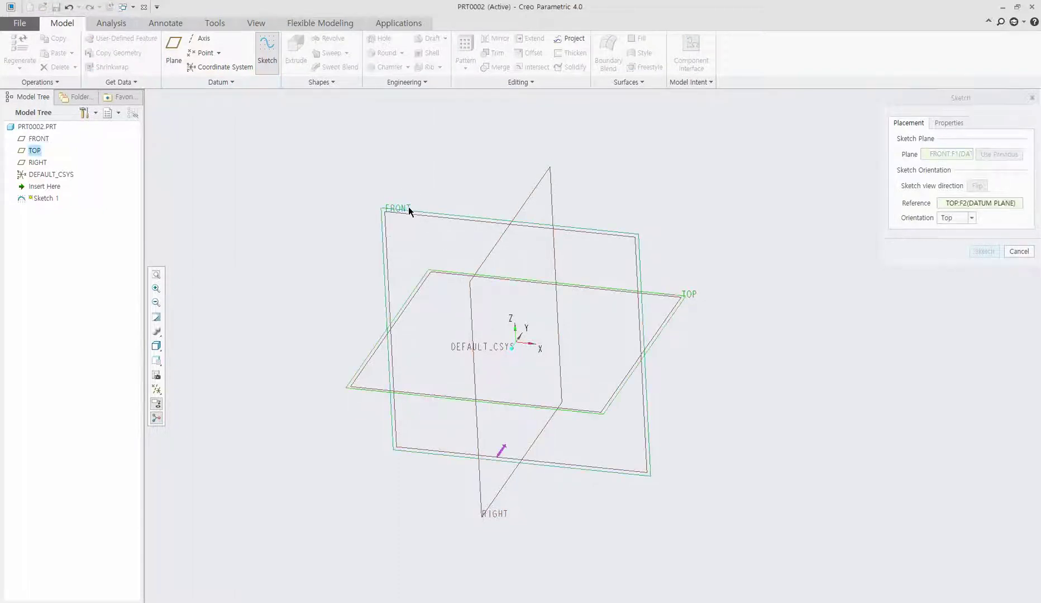
{"action": "left_click", "coordinate": [974, 252]}
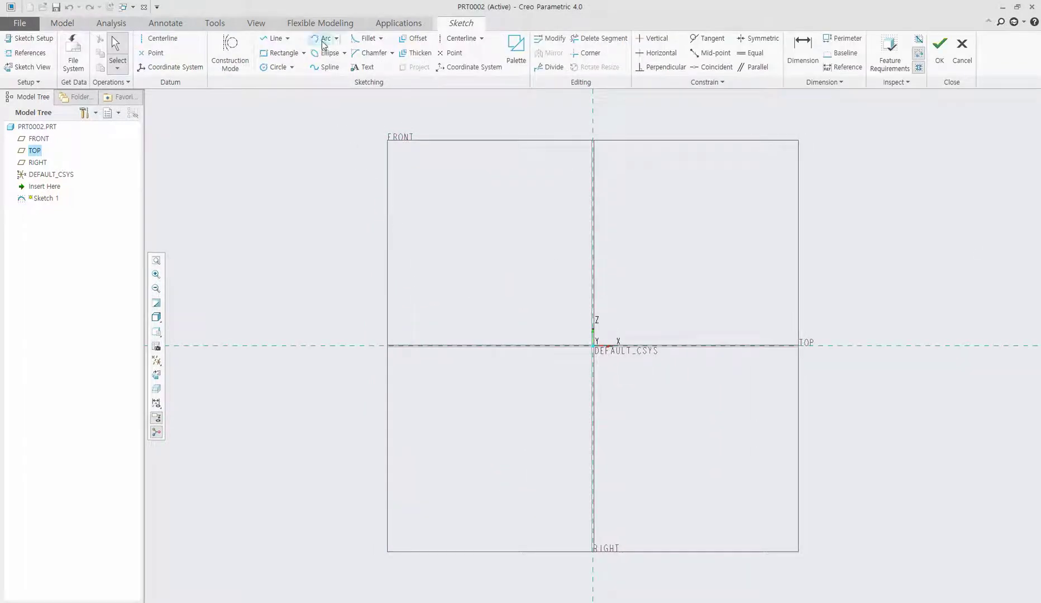
Step: Draw a large 3-point arc above-left of the origin and a smaller one above-right
{"action": "left_click", "coordinate": [324, 39]}
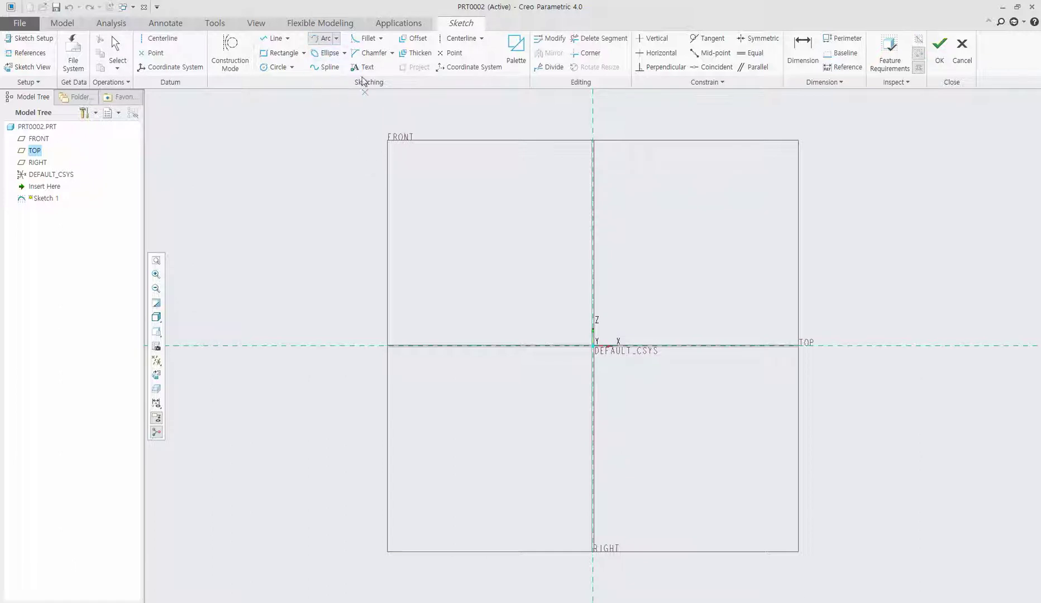
{"action": "left_click", "coordinate": [337, 43]}
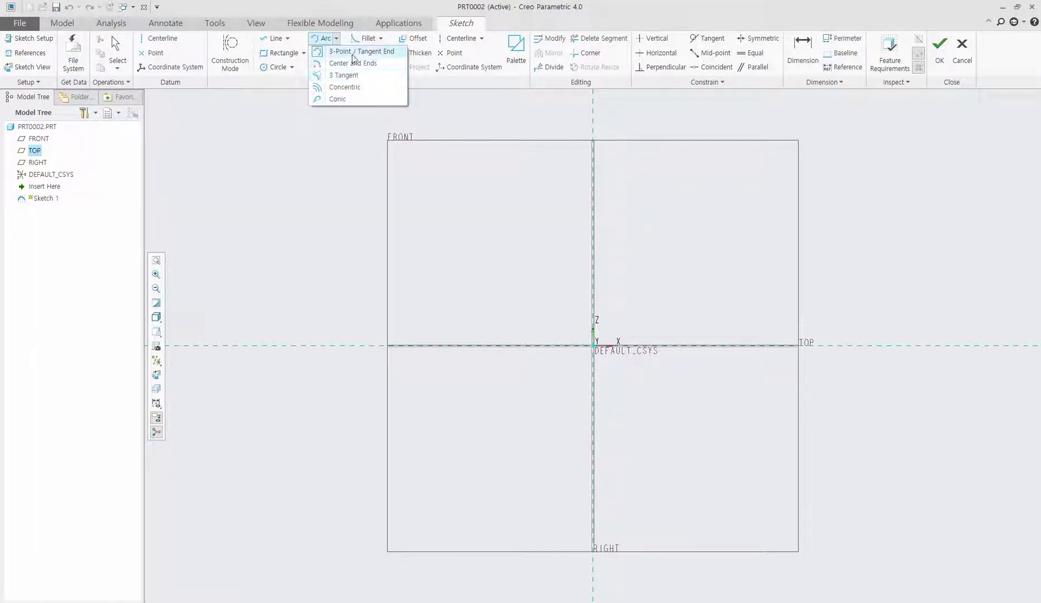
{"action": "left_click", "coordinate": [353, 55]}
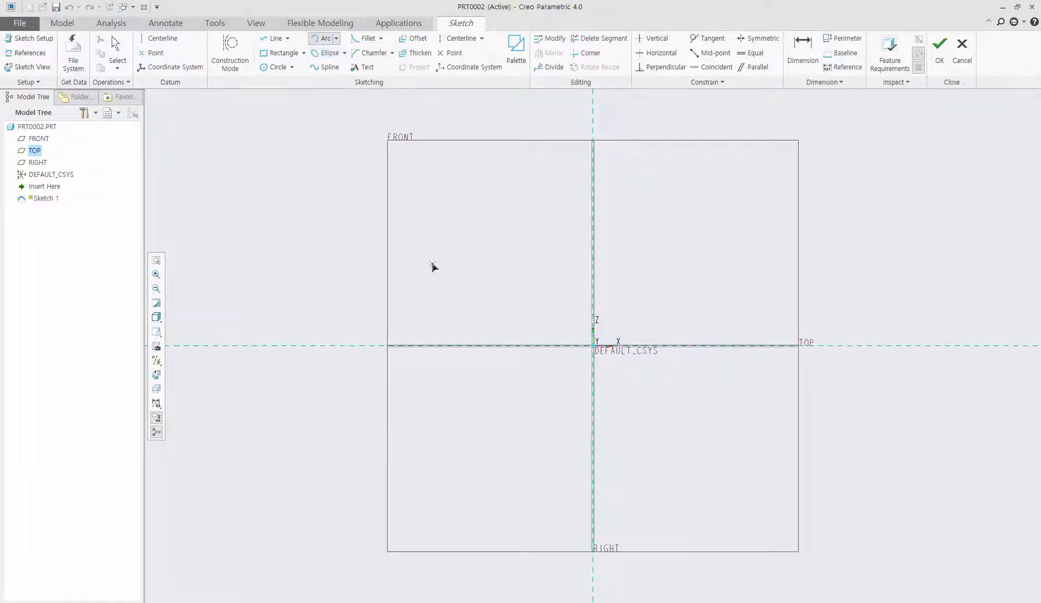
{"action": "left_click", "coordinate": [416, 266]}
{"action": "left_click", "coordinate": [487, 325]}
{"action": "left_click", "coordinate": [573, 243]}
{"action": "left_click", "coordinate": [701, 274]}
{"action": "left_click", "coordinate": [337, 38]}
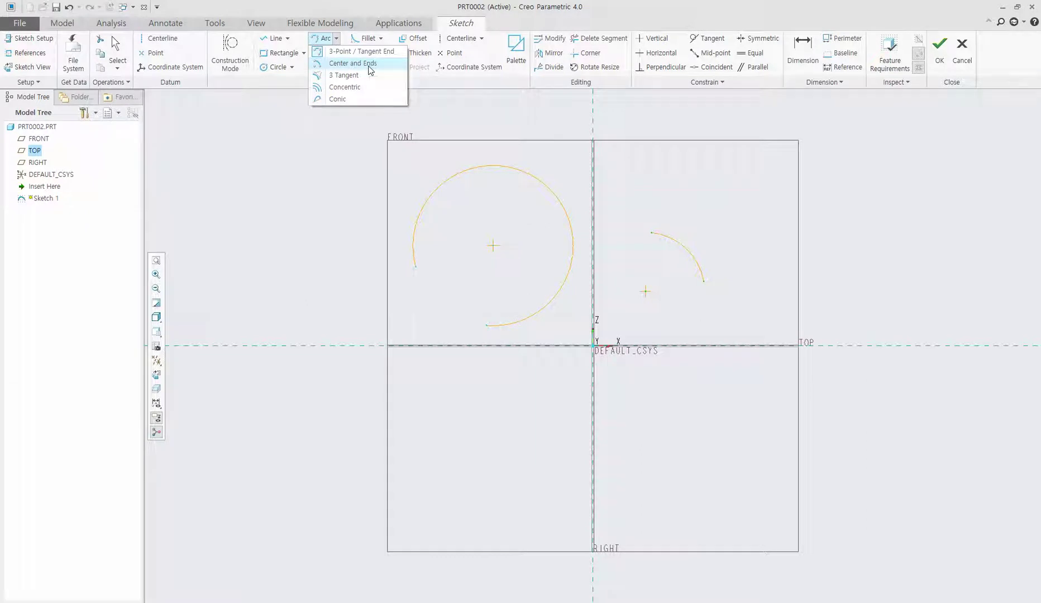
Step: Draw a center-and-ends arc to the left of the FRONT plane outline
{"action": "left_click", "coordinate": [368, 64]}
{"action": "left_click", "coordinate": [238, 281]}
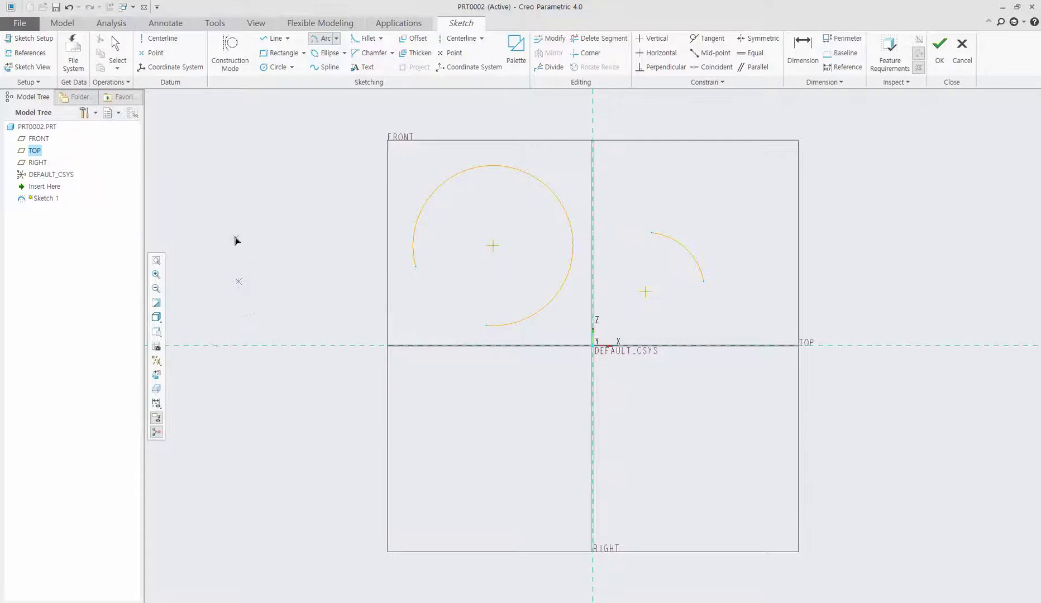
{"action": "left_click", "coordinate": [216, 204]}
{"action": "left_click", "coordinate": [314, 282]}
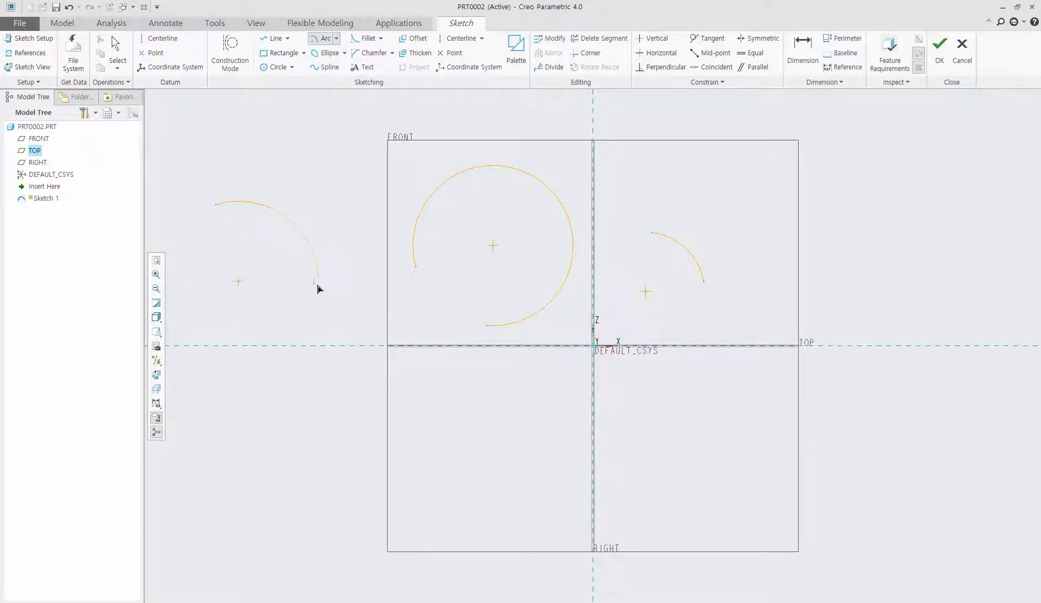
{"action": "left_click", "coordinate": [295, 328]}
Step: Add a very small center-and-ends arc above the left arc
{"action": "left_click", "coordinate": [330, 152]}
{"action": "scroll", "coordinate": [348, 134], "scroll_direction": "up", "scroll_amount": 3}
{"action": "scroll", "coordinate": [347, 137], "scroll_direction": "up", "scroll_amount": 3}
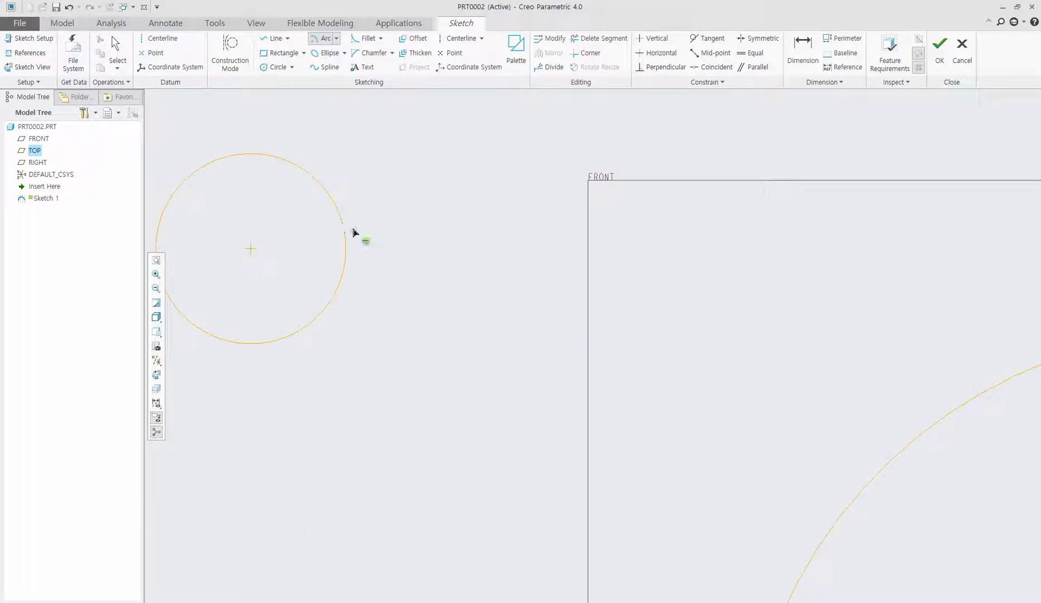
{"action": "left_click", "coordinate": [343, 224]}
{"action": "scroll", "coordinate": [297, 290], "scroll_direction": "down", "scroll_amount": 3}
{"action": "scroll", "coordinate": [358, 302], "scroll_direction": "down", "scroll_amount": 5}
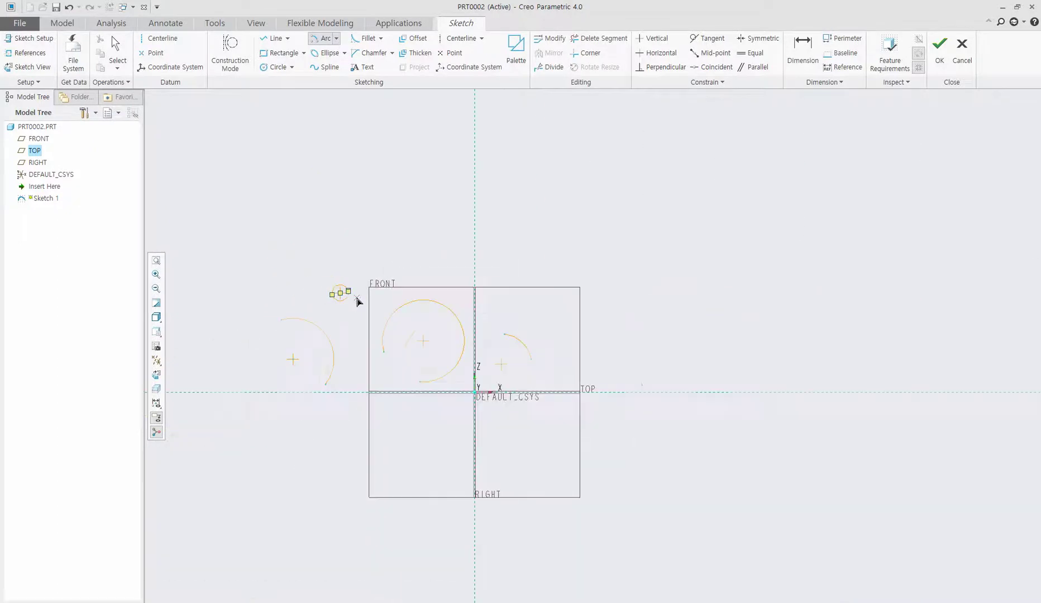
{"action": "scroll", "coordinate": [481, 519], "scroll_direction": "up", "scroll_amount": 1}
{"action": "scroll", "coordinate": [483, 503], "scroll_direction": "up", "scroll_amount": 1}
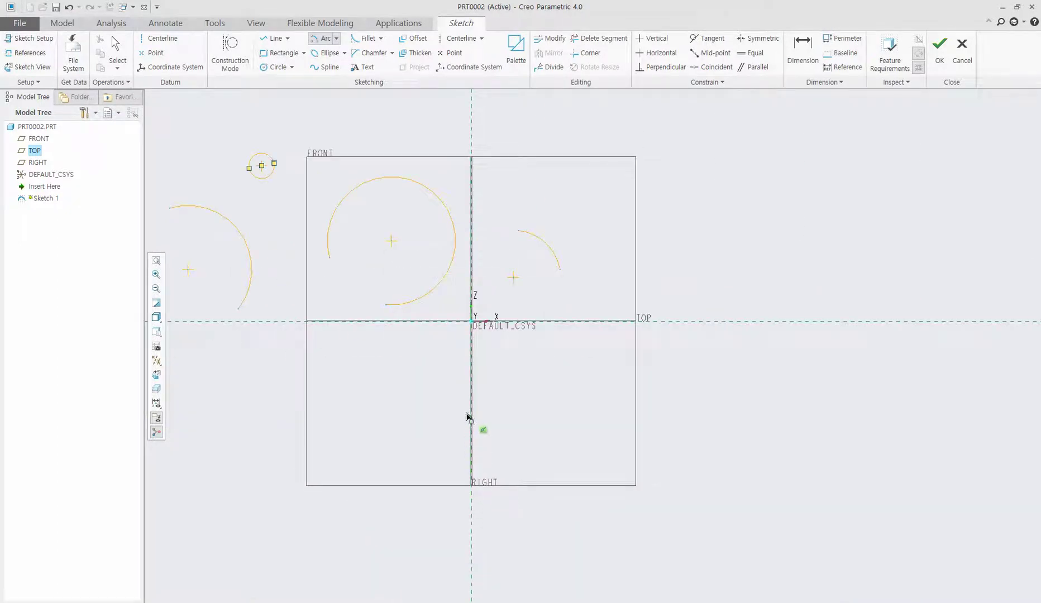
{"action": "left_click", "coordinate": [337, 38]}
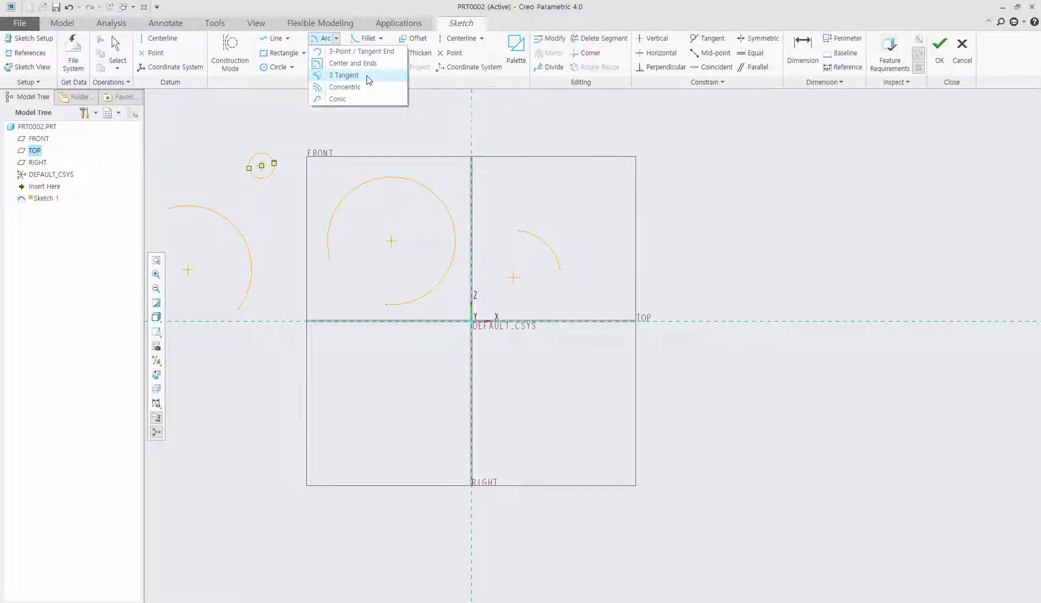
Step: Try a 3-tangent arc on the large arc, cancel it, and zoom out
{"action": "left_click", "coordinate": [368, 77]}
{"action": "left_click", "coordinate": [328, 254]}
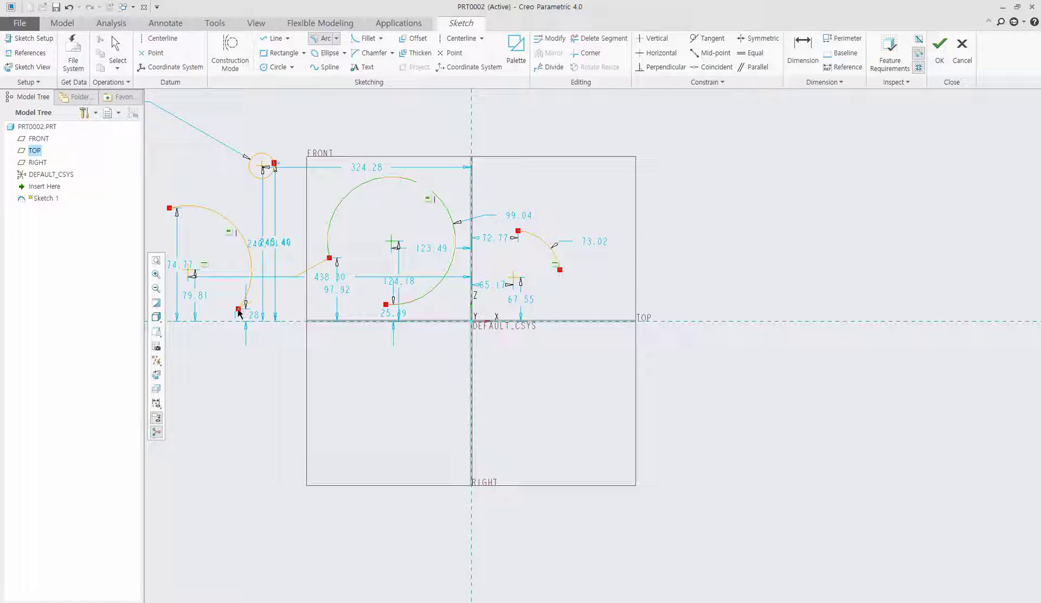
{"action": "middle_click", "coordinate": [382, 305]}
{"action": "scroll", "coordinate": [285, 229], "scroll_direction": "up", "scroll_amount": 3}
{"action": "scroll", "coordinate": [332, 171], "scroll_direction": "up", "scroll_amount": 1}
{"action": "scroll", "coordinate": [357, 123], "scroll_direction": "down", "scroll_amount": 2}
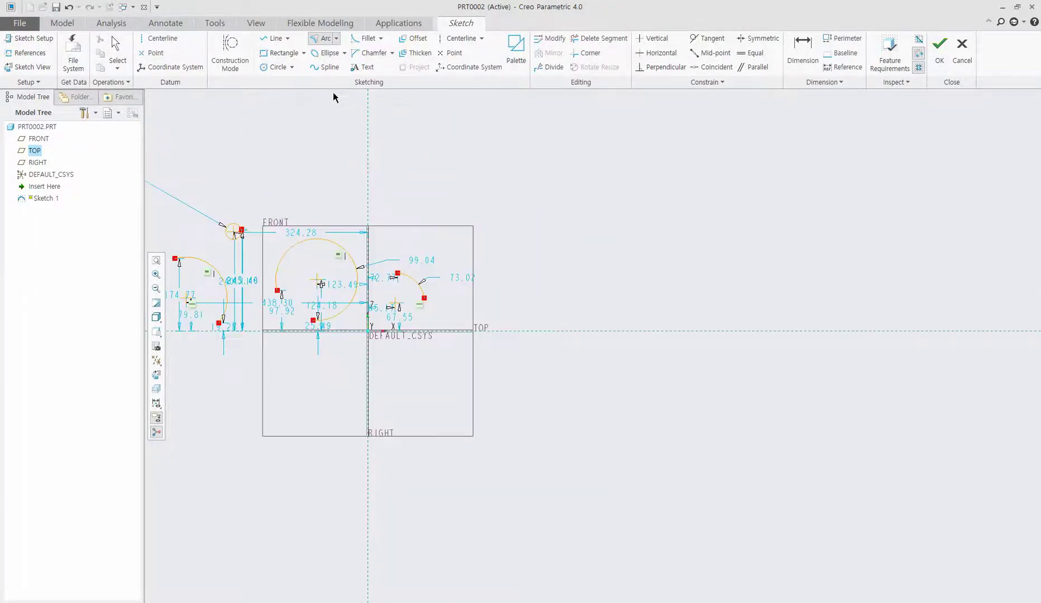
Step: Draw a corner rectangle to the right of the datum planes
{"action": "left_click", "coordinate": [282, 53]}
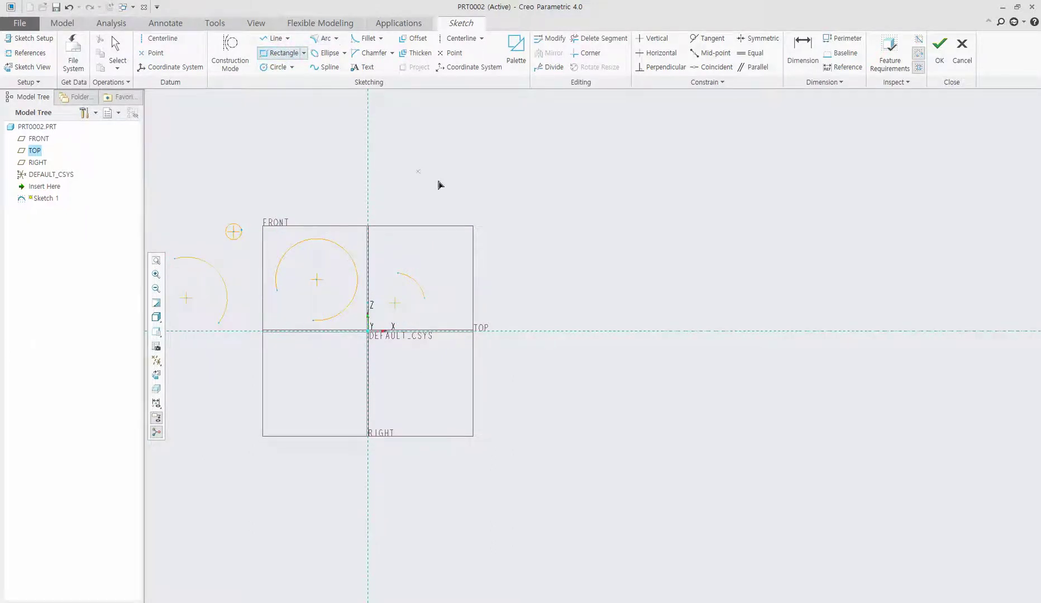
{"action": "left_click", "coordinate": [519, 244]}
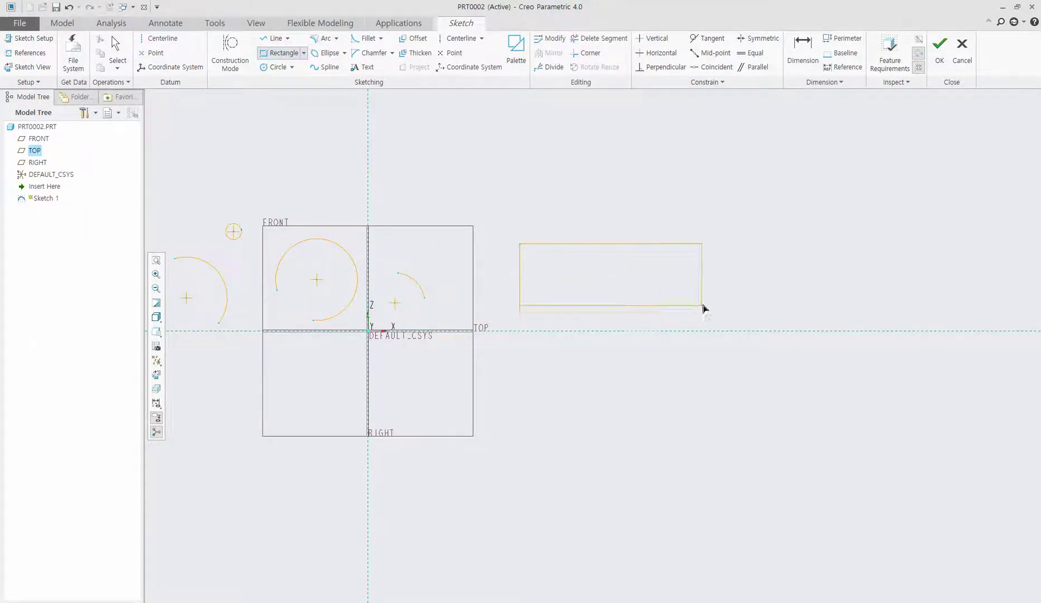
{"action": "left_click", "coordinate": [728, 380]}
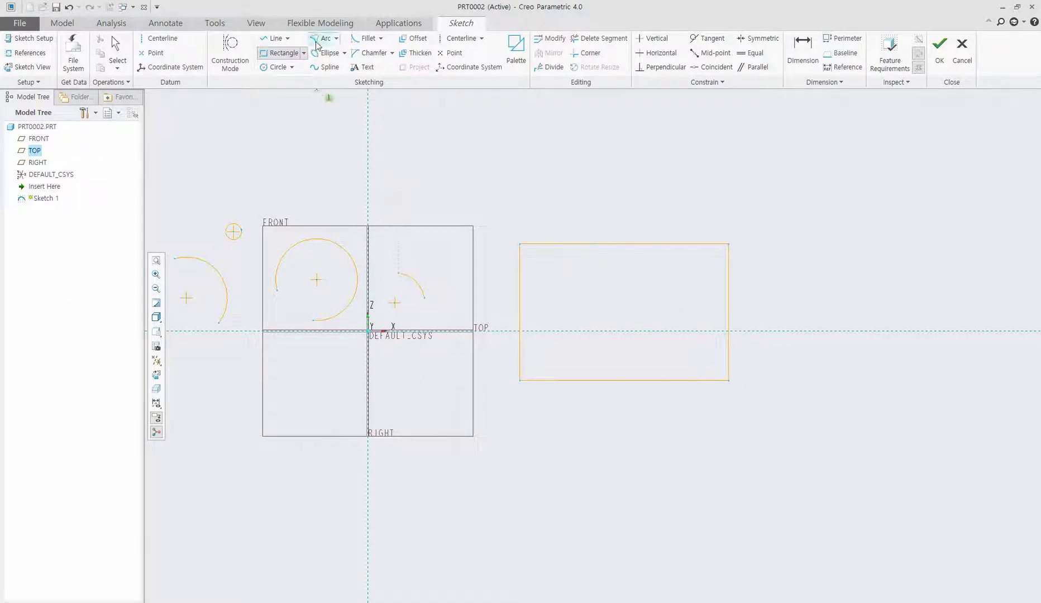
Step: Add a 3-tangent arc touching the rectangle's top, left and bottom edges
{"action": "left_click", "coordinate": [336, 38]}
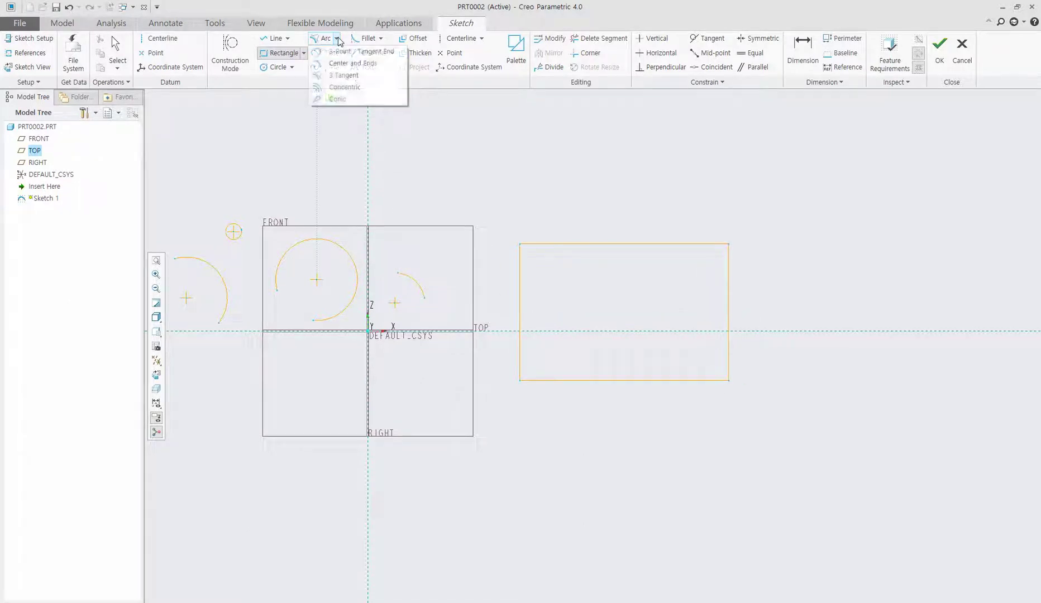
{"action": "left_click", "coordinate": [346, 76]}
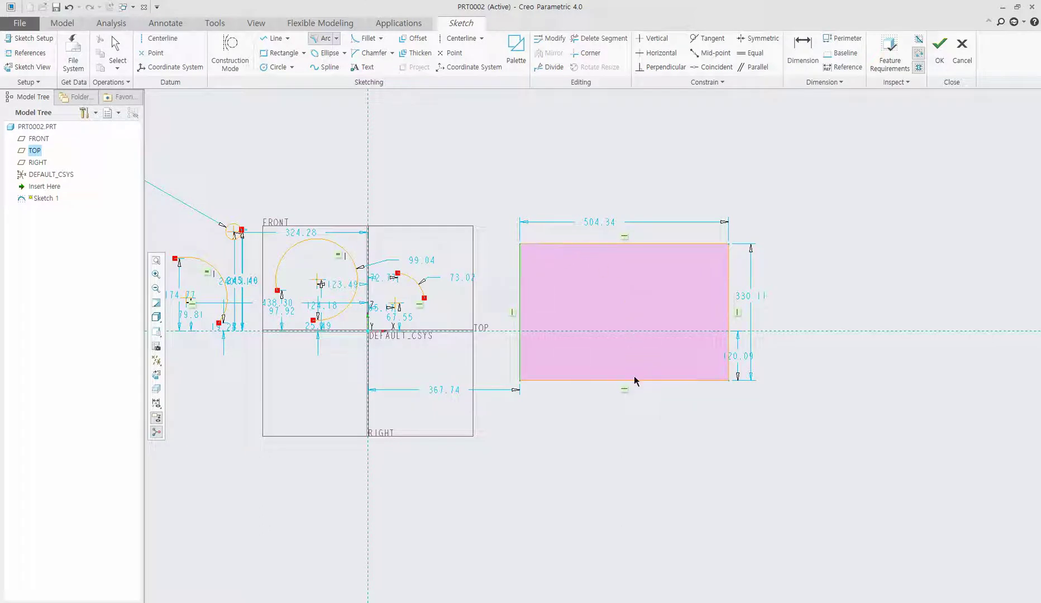
{"action": "left_click", "coordinate": [587, 313]}
{"action": "left_click", "coordinate": [587, 245]}
{"action": "left_click", "coordinate": [589, 377]}
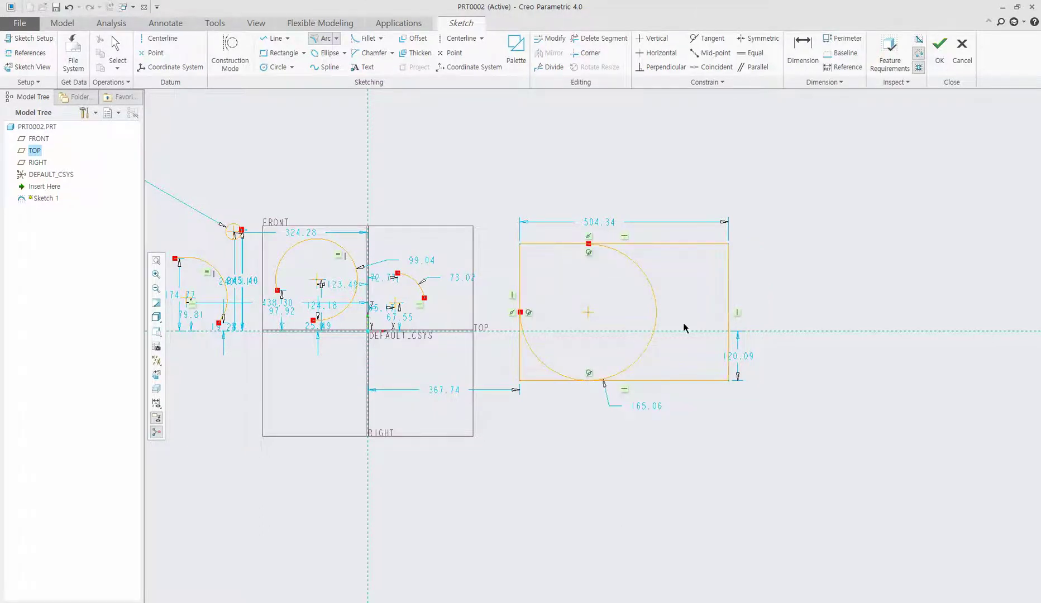
{"action": "scroll", "coordinate": [784, 320], "scroll_direction": "up", "scroll_amount": 1}
{"action": "scroll", "coordinate": [733, 333], "scroll_direction": "down", "scroll_amount": 1}
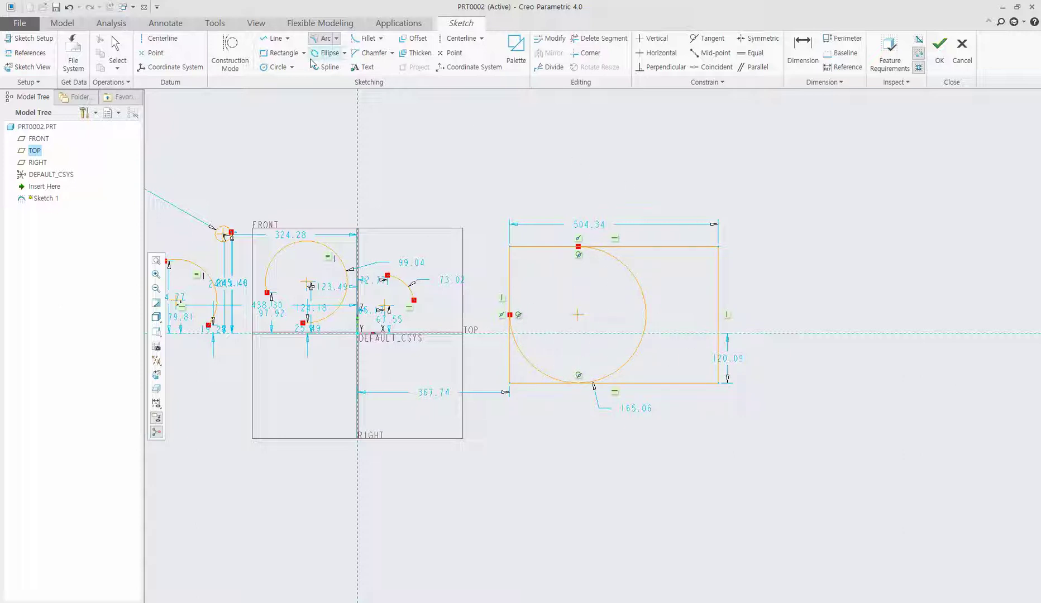
Step: Attempt a tangent circle in the rectangle's top-left corner, then cancel it
{"action": "left_click", "coordinate": [323, 41]}
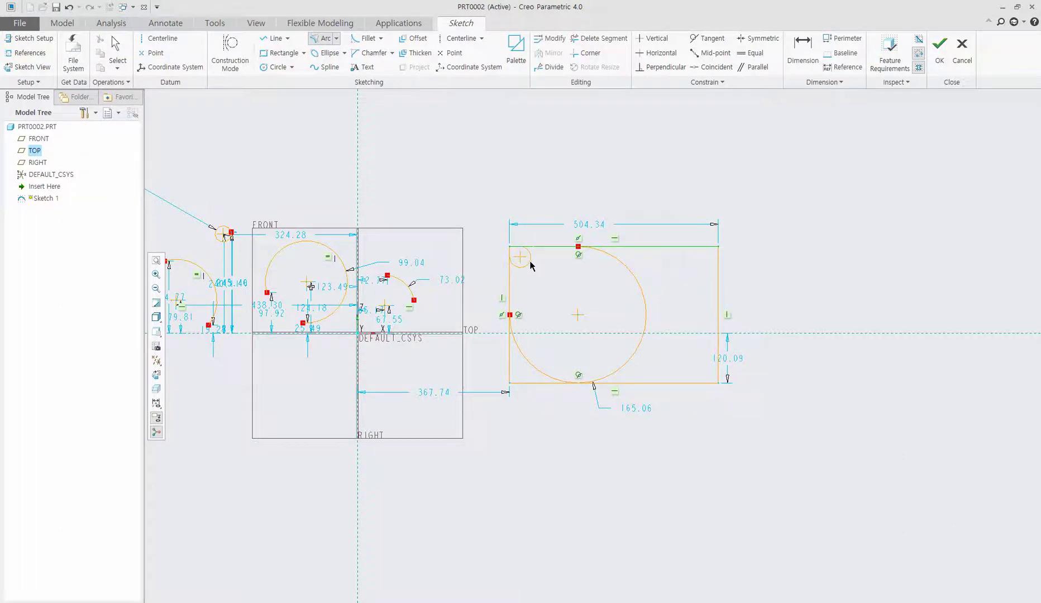
{"action": "scroll", "coordinate": [528, 260], "scroll_direction": "up", "scroll_amount": 2}
{"action": "scroll", "coordinate": [524, 260], "scroll_direction": "up", "scroll_amount": 6}
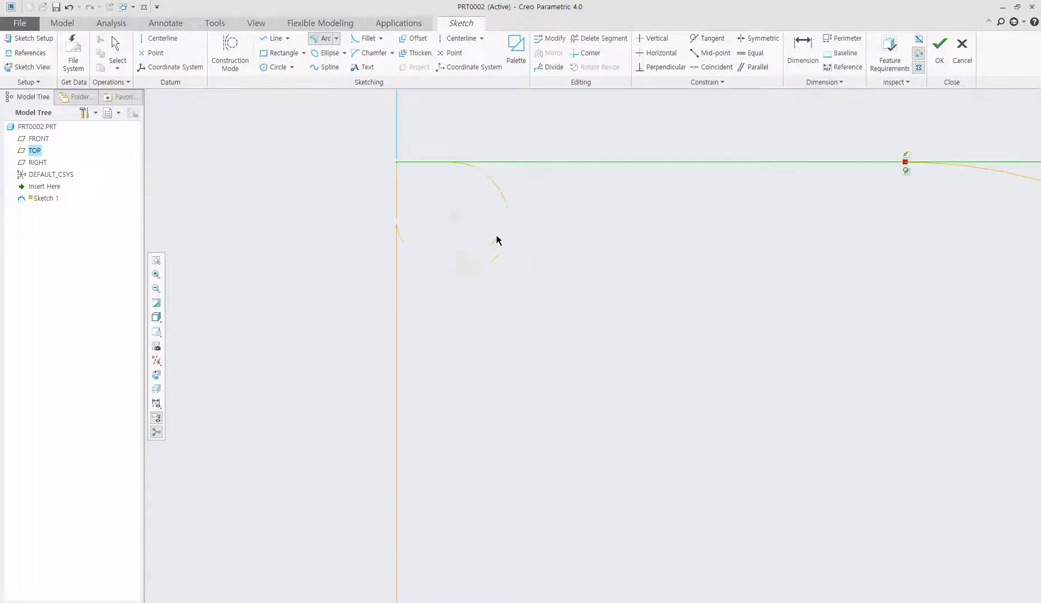
{"action": "left_click", "coordinate": [403, 166]}
{"action": "middle_click", "coordinate": [646, 408]}
{"action": "scroll", "coordinate": [585, 393], "scroll_direction": "down", "scroll_amount": 4}
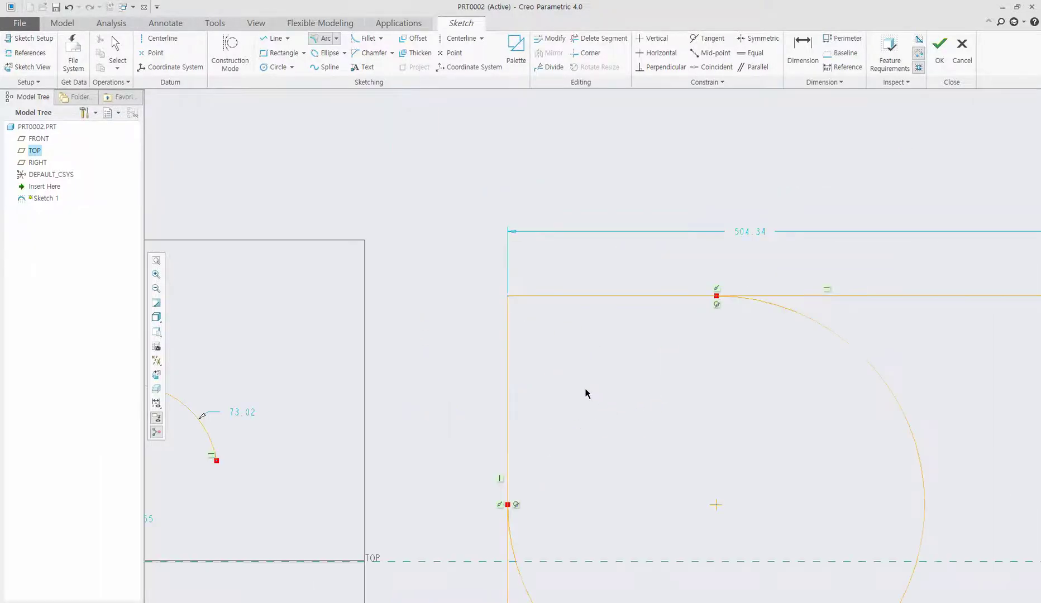
{"action": "scroll", "coordinate": [585, 394], "scroll_direction": "down", "scroll_amount": 2}
{"action": "scroll", "coordinate": [615, 429], "scroll_direction": "down", "scroll_amount": 3}
{"action": "scroll", "coordinate": [717, 421], "scroll_direction": "up", "scroll_amount": 2}
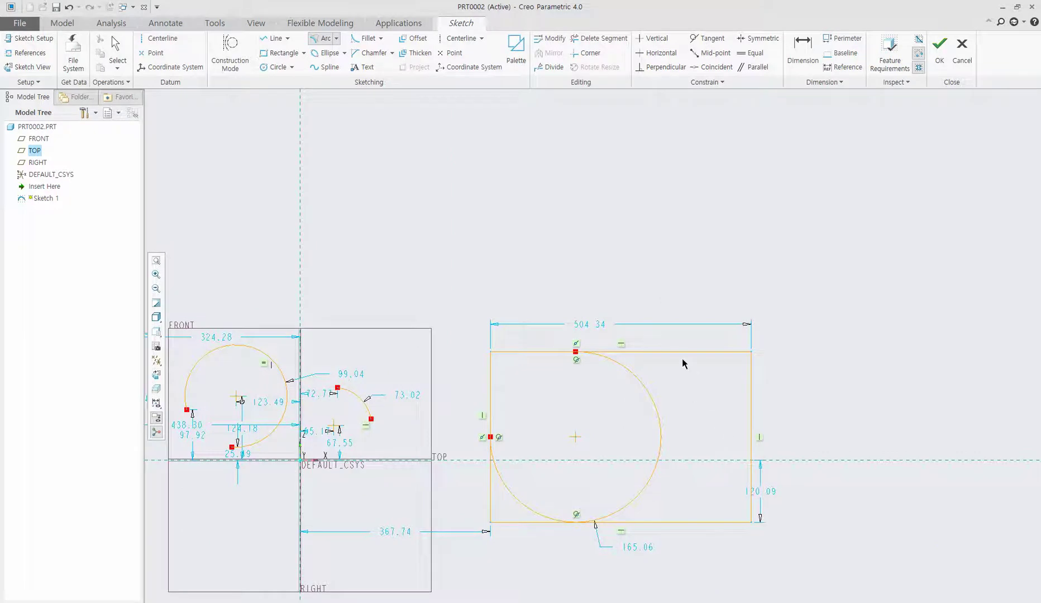
{"action": "left_click", "coordinate": [652, 353]}
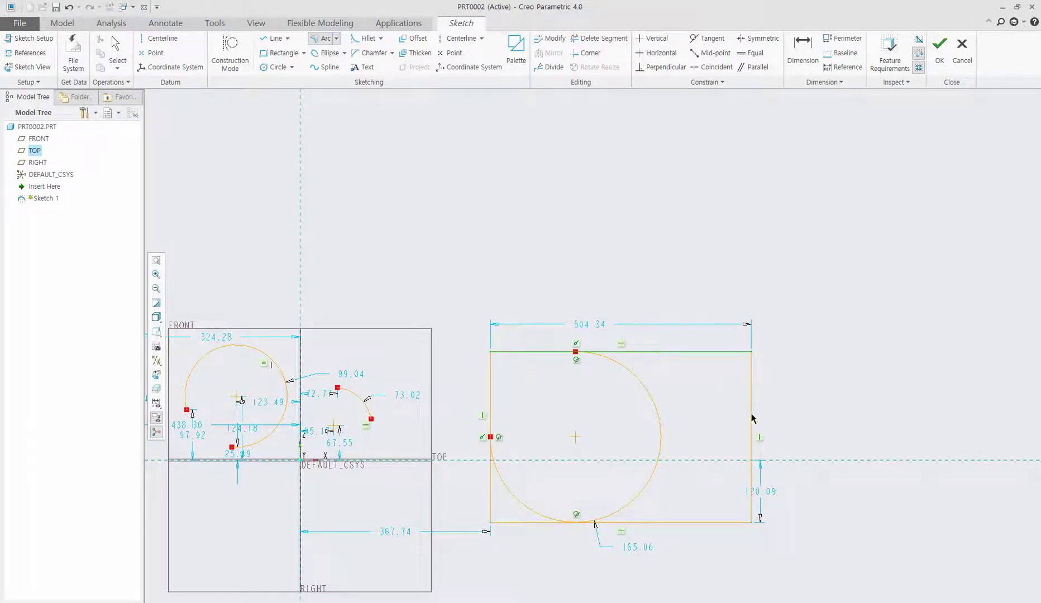
{"action": "left_click", "coordinate": [688, 498]}
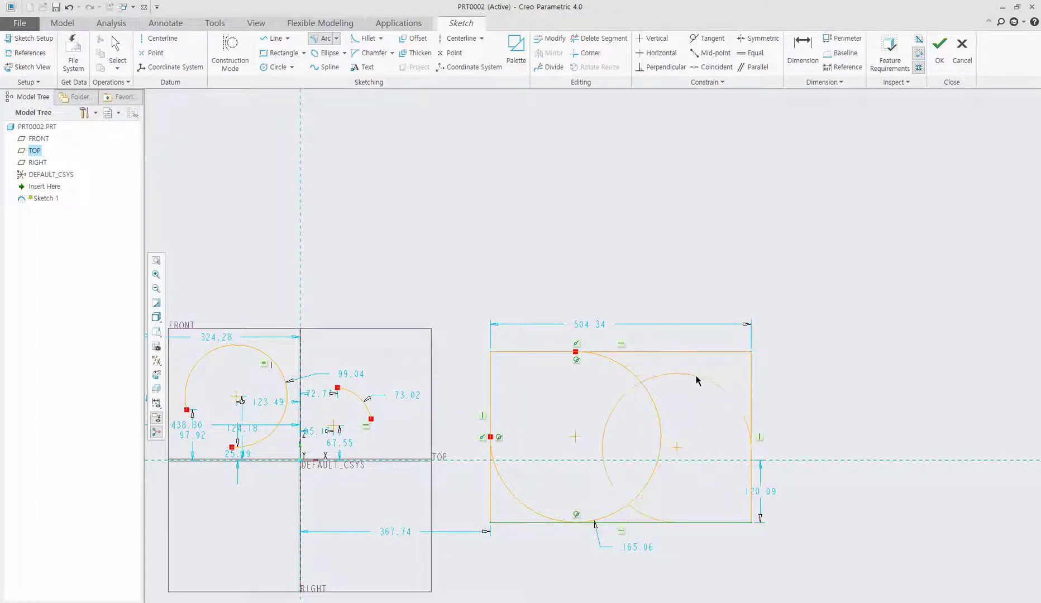
Step: Add a 28.32 circle tangent to the left edge, bottom edge and large arc
{"action": "left_click", "coordinate": [494, 352]}
{"action": "left_click", "coordinate": [747, 352]}
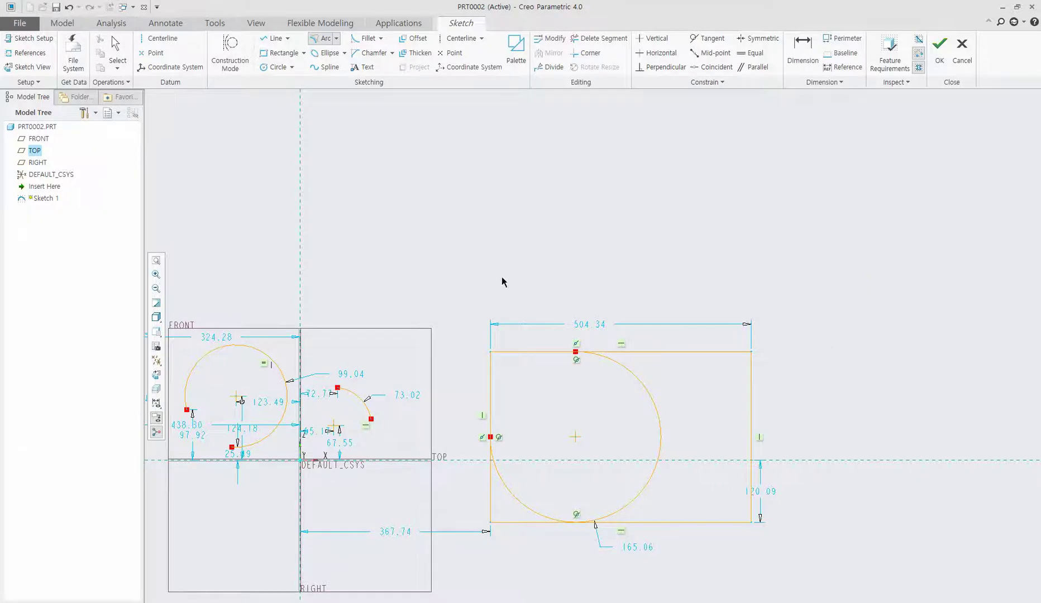
{"action": "scroll", "coordinate": [562, 474], "scroll_direction": "up", "scroll_amount": 2}
{"action": "scroll", "coordinate": [560, 494], "scroll_direction": "down", "scroll_amount": 2}
{"action": "scroll", "coordinate": [560, 493], "scroll_direction": "down", "scroll_amount": 3}
{"action": "scroll", "coordinate": [400, 220], "scroll_direction": "up", "scroll_amount": 2}
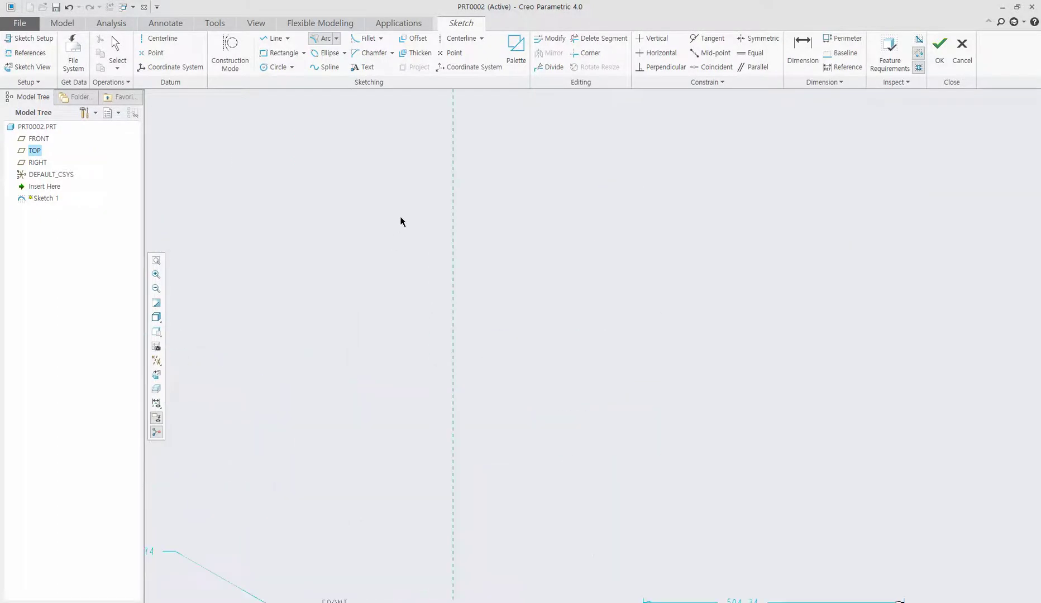
{"action": "scroll", "coordinate": [424, 255], "scroll_direction": "down", "scroll_amount": 4}
{"action": "scroll", "coordinate": [490, 360], "scroll_direction": "up", "scroll_amount": 1}
{"action": "scroll", "coordinate": [322, 202], "scroll_direction": "up", "scroll_amount": 3}
{"action": "scroll", "coordinate": [322, 203], "scroll_direction": "up", "scroll_amount": 3}
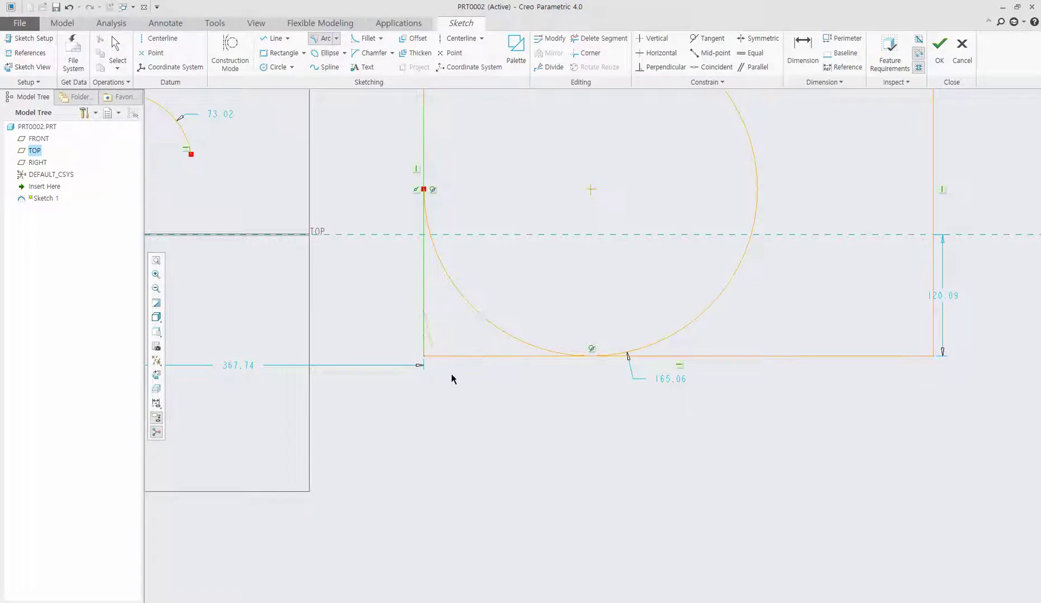
{"action": "left_click", "coordinate": [480, 322]}
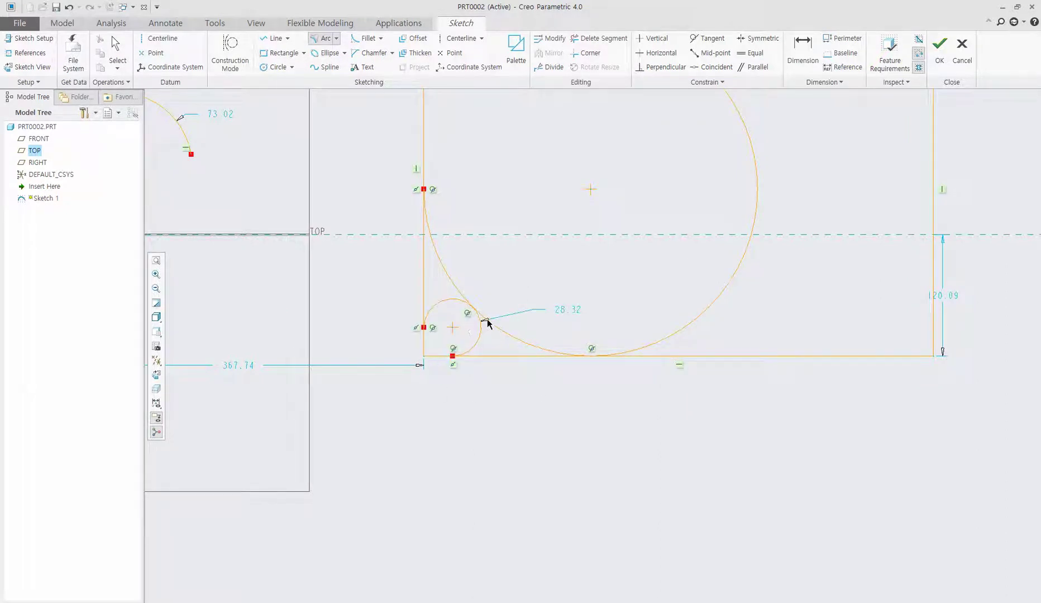
{"action": "scroll", "coordinate": [460, 324], "scroll_direction": "down", "scroll_amount": 3}
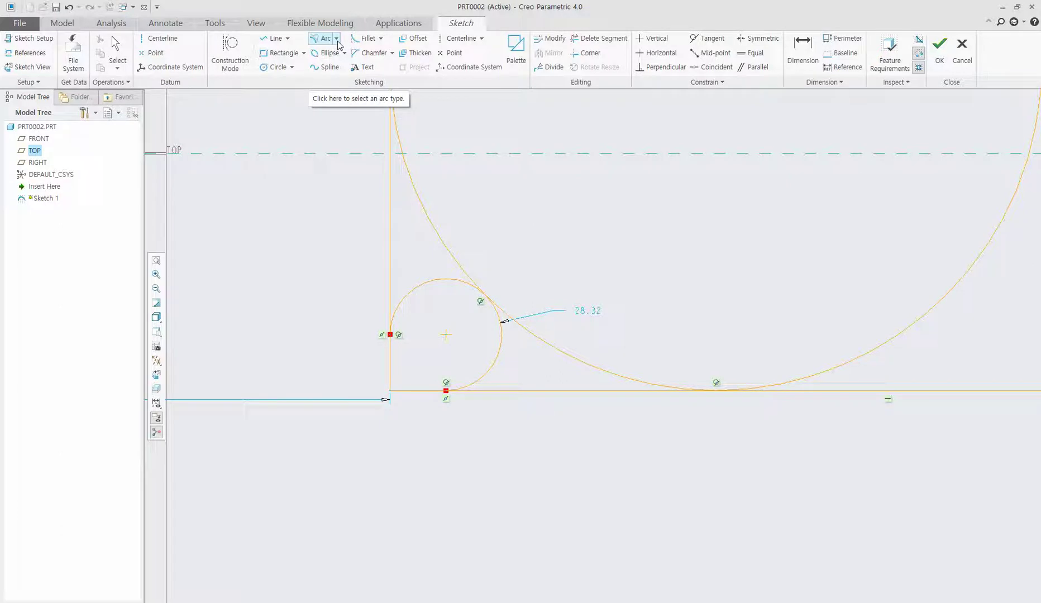
Step: Draw a first concentric arc sharing the large arc's centre
{"action": "left_click", "coordinate": [336, 38]}
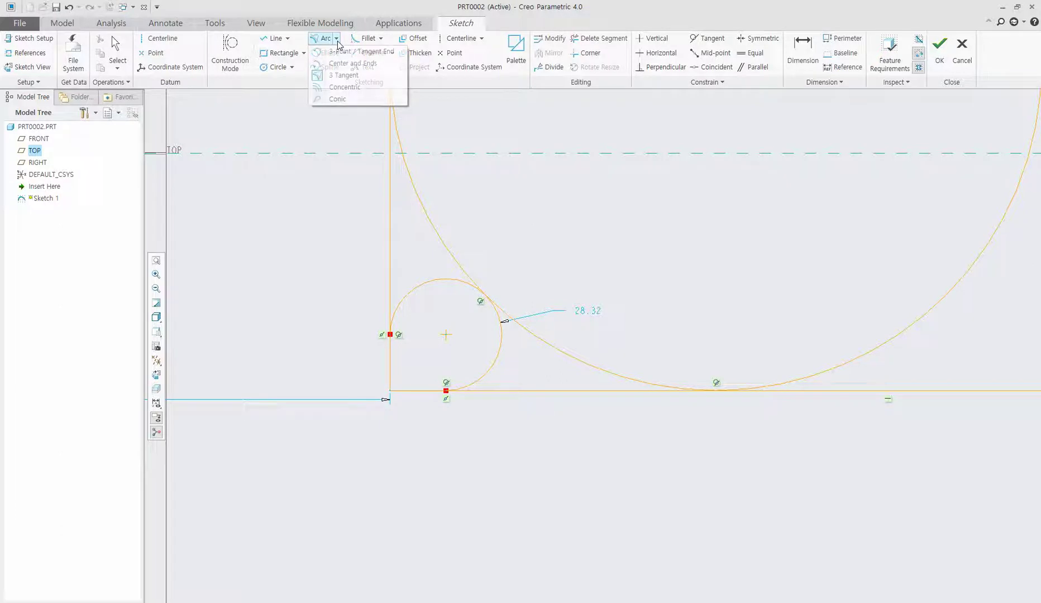
{"action": "left_click", "coordinate": [345, 87]}
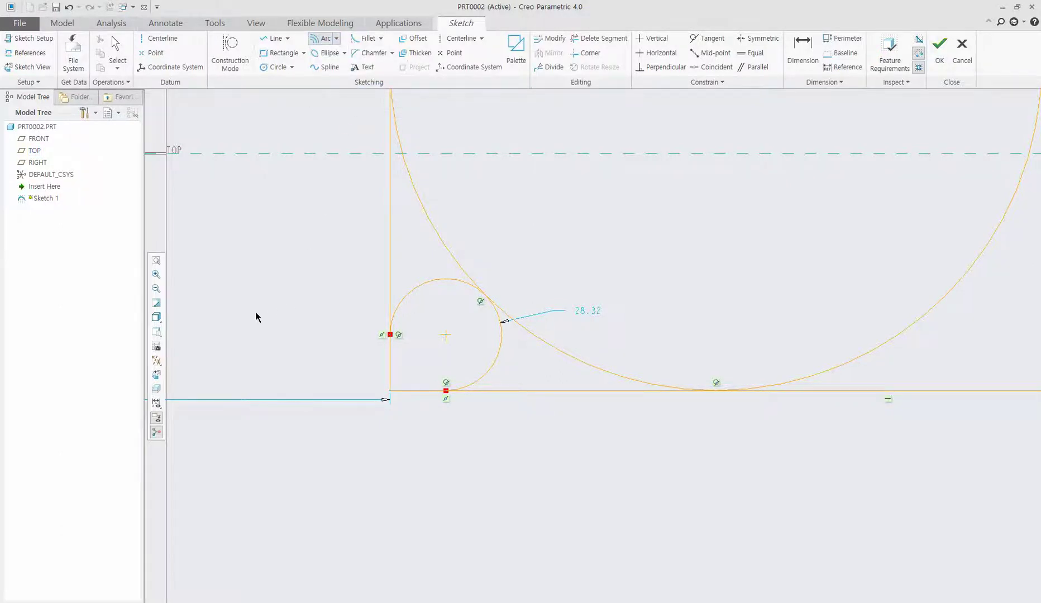
{"action": "scroll", "coordinate": [256, 311], "scroll_direction": "up", "scroll_amount": 2}
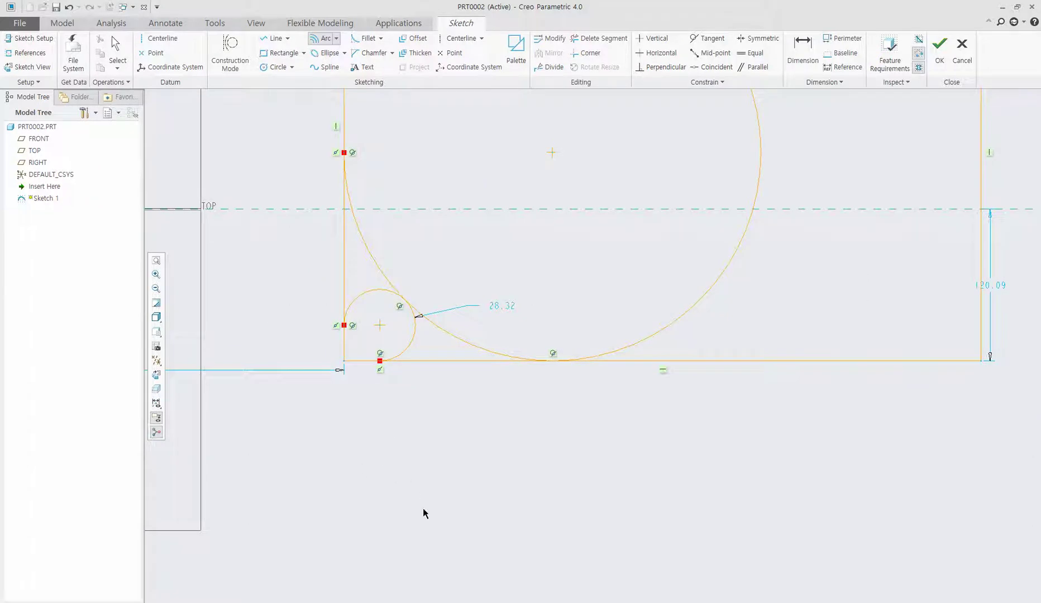
{"action": "scroll", "coordinate": [326, 385], "scroll_direction": "up", "scroll_amount": 2}
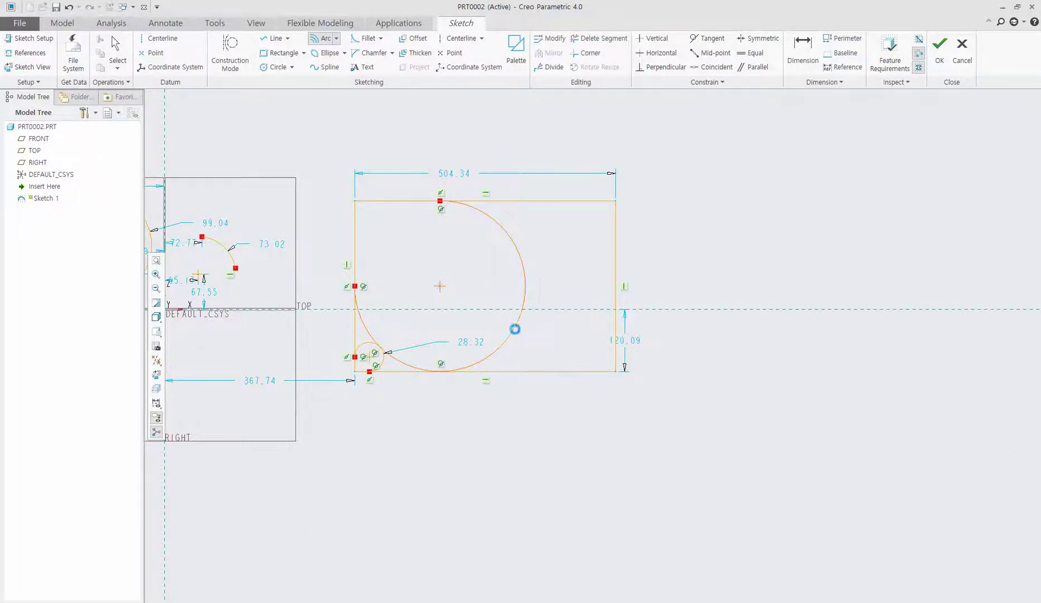
{"action": "left_click", "coordinate": [524, 337]}
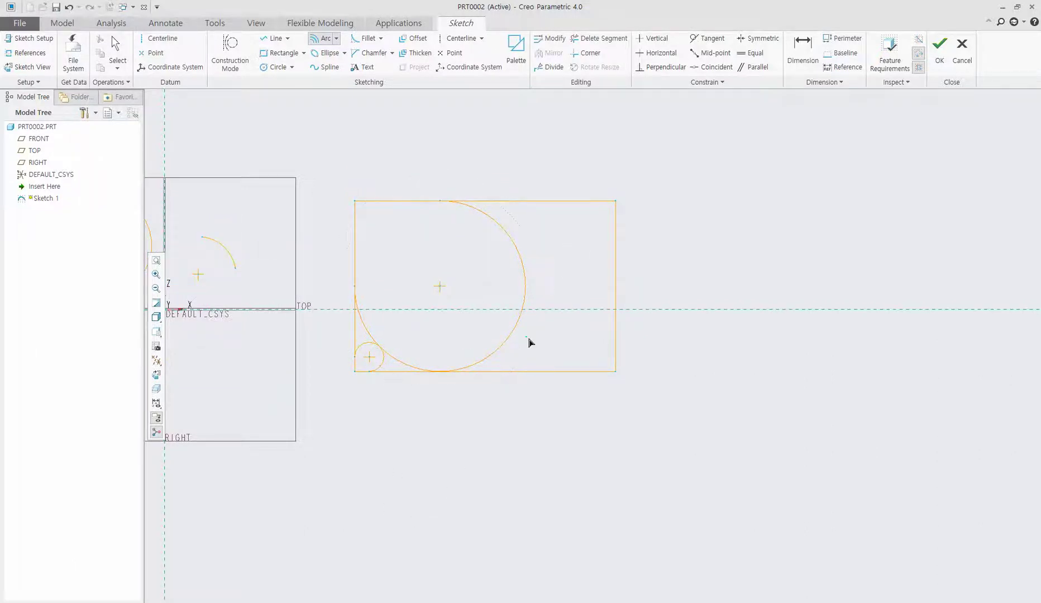
{"action": "left_click", "coordinate": [416, 188]}
{"action": "left_click", "coordinate": [552, 338]}
Step: Add two more concentric arcs of larger radius, including a large outer one
{"action": "left_click", "coordinate": [466, 394]}
{"action": "left_click", "coordinate": [546, 253]}
{"action": "left_click", "coordinate": [461, 154]}
{"action": "middle_click", "coordinate": [402, 181]}
{"action": "left_click", "coordinate": [370, 179]}
{"action": "left_click", "coordinate": [327, 353]}
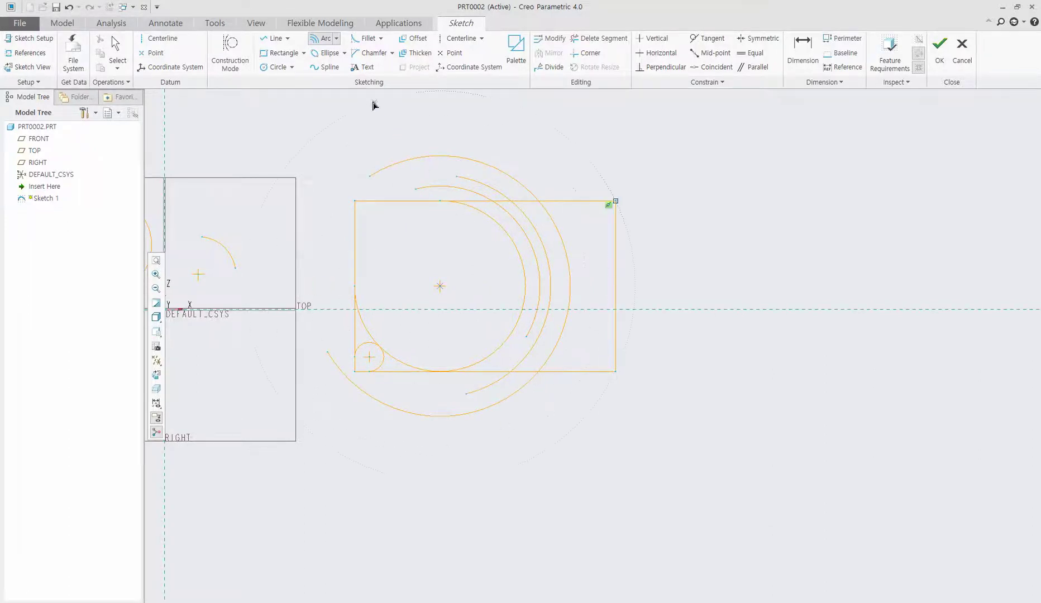
{"action": "left_click", "coordinate": [336, 38]}
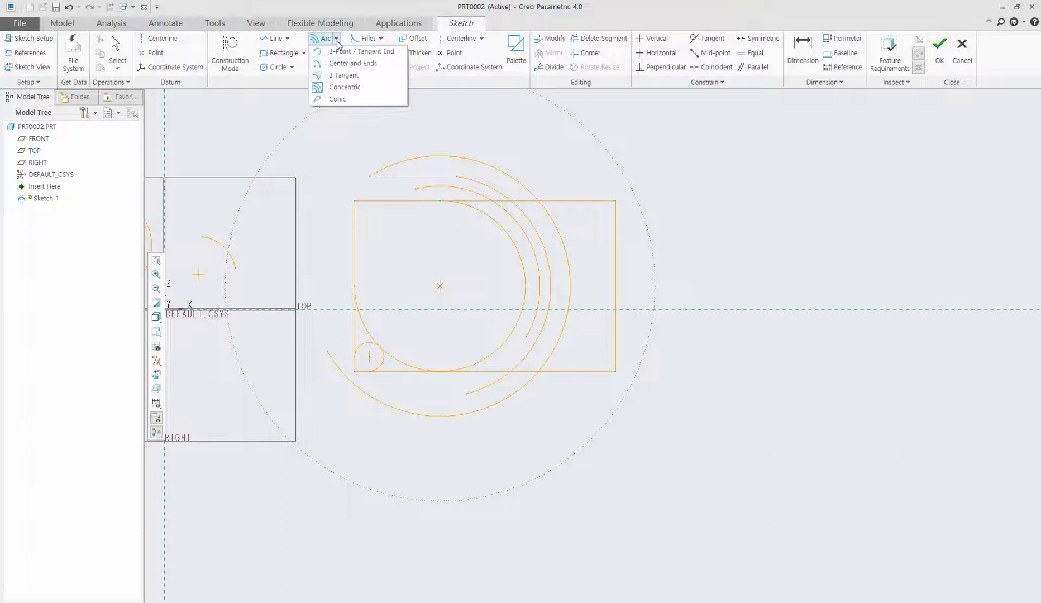
Step: Draw a conic joining the rectangle's top corners, bulging above it
{"action": "left_click", "coordinate": [338, 99]}
{"action": "left_click", "coordinate": [355, 201]}
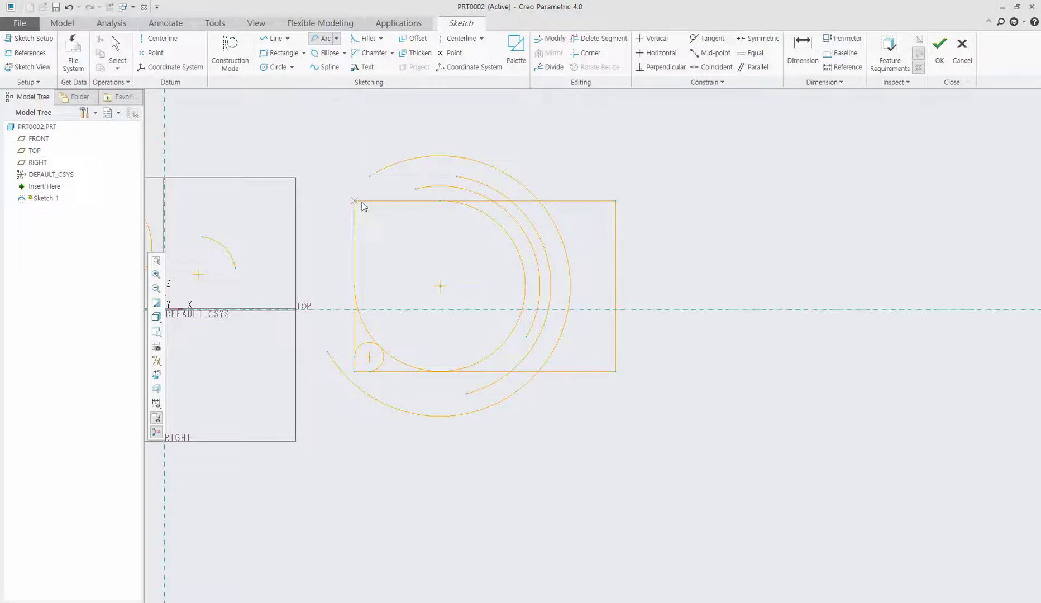
{"action": "left_click", "coordinate": [615, 201]}
{"action": "left_click", "coordinate": [264, 114]}
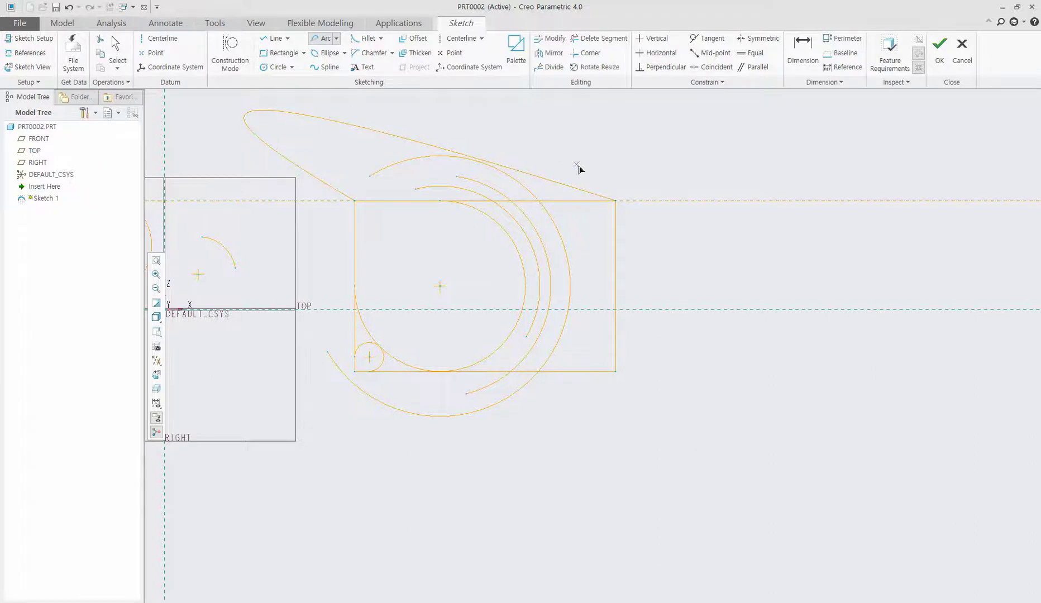
Step: Draw a second conic joining the right-side corners, bulging out to the right
{"action": "left_click", "coordinate": [616, 371]}
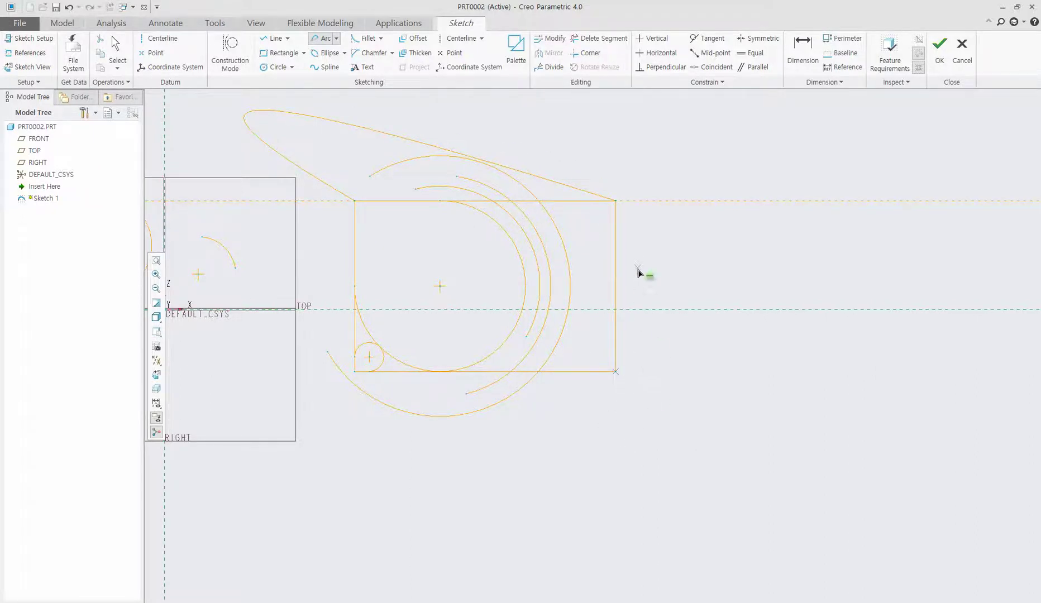
{"action": "left_click", "coordinate": [618, 204]}
{"action": "left_click", "coordinate": [921, 171]}
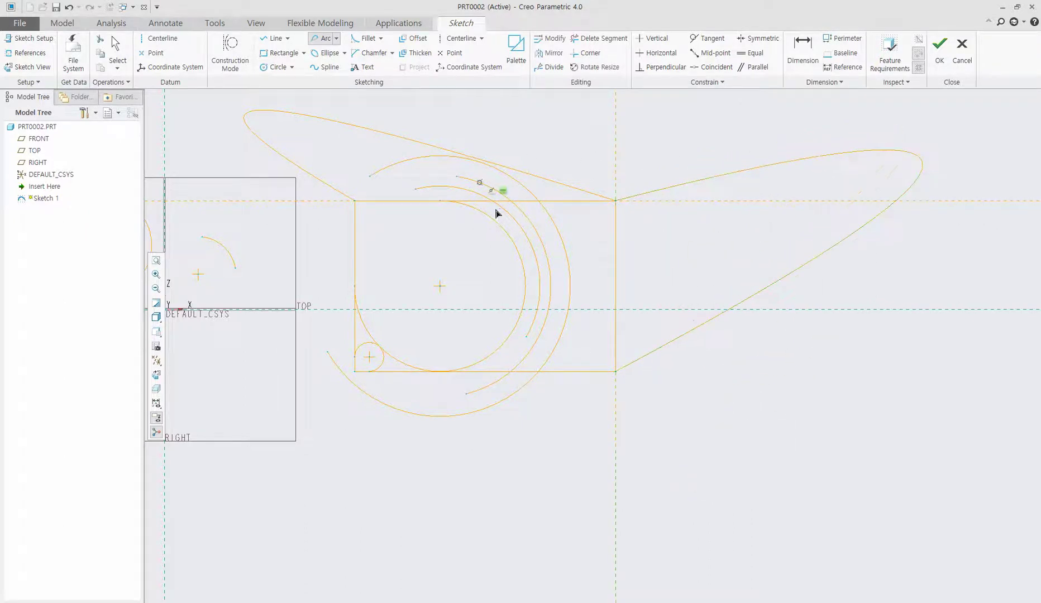
{"action": "scroll", "coordinate": [555, 335], "scroll_direction": "up", "scroll_amount": 2}
{"action": "scroll", "coordinate": [482, 401], "scroll_direction": "up", "scroll_amount": 1}
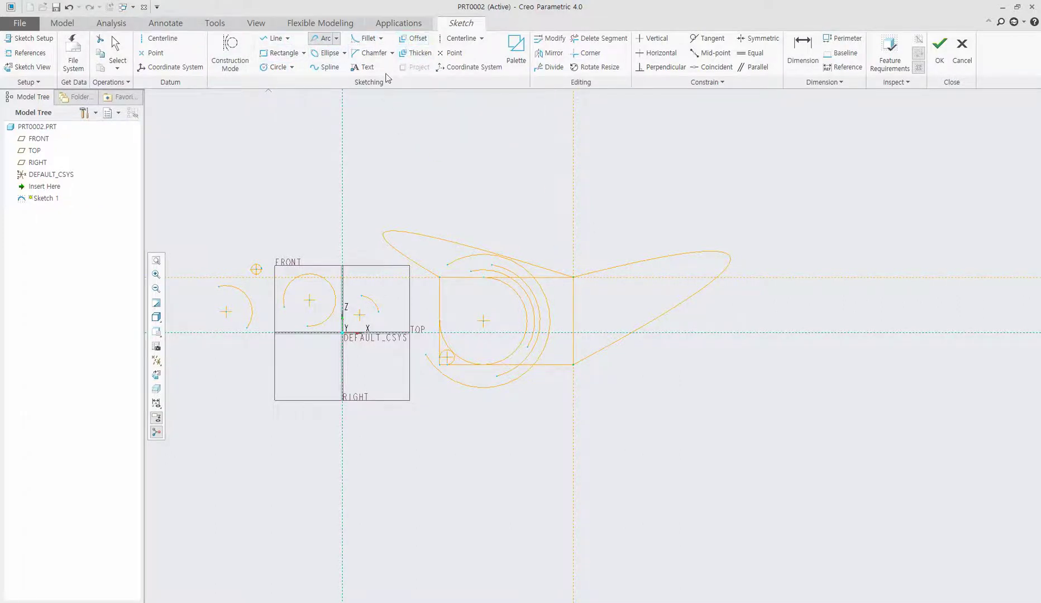
Step: Open the Sketcher Palette's Polygons tab and browse for the 3-Sided Triangle
{"action": "left_click", "coordinate": [516, 49]}
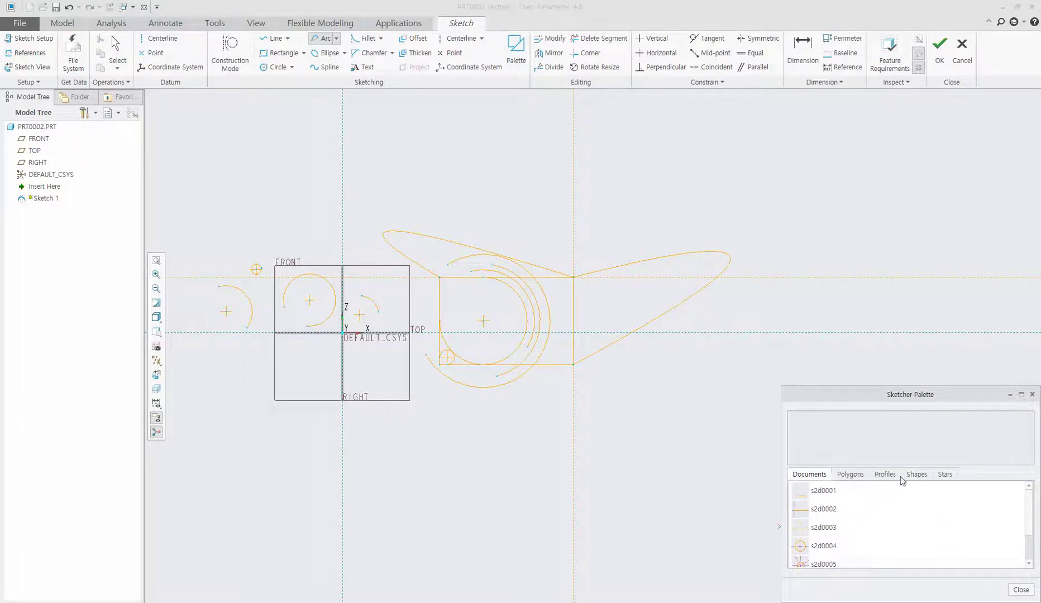
{"action": "left_click", "coordinate": [853, 480]}
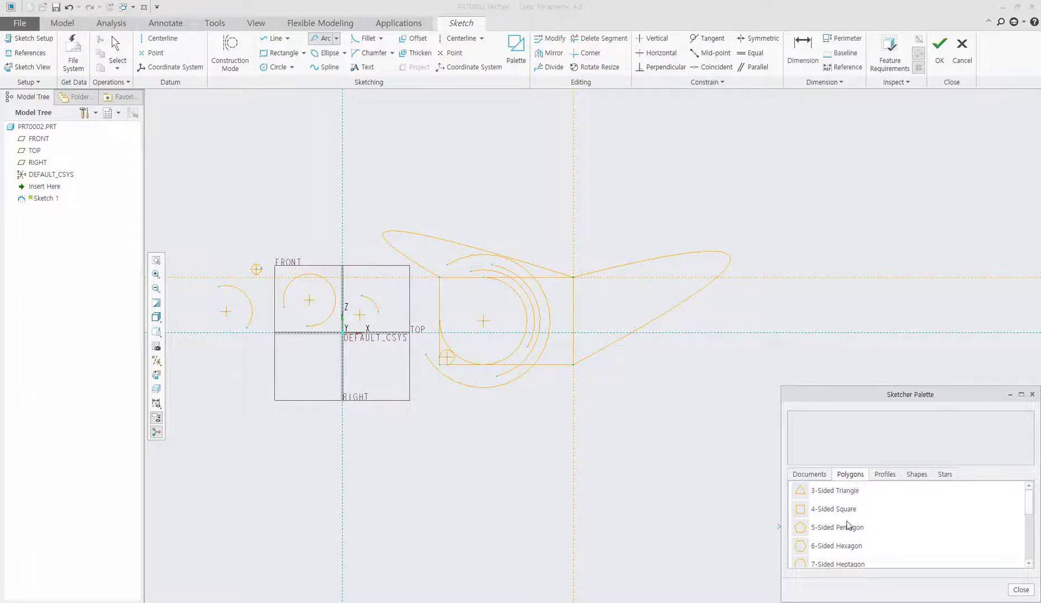
{"action": "scroll", "coordinate": [827, 506], "scroll_direction": "down", "scroll_amount": 2}
{"action": "scroll", "coordinate": [826, 506], "scroll_direction": "up", "scroll_amount": 3}
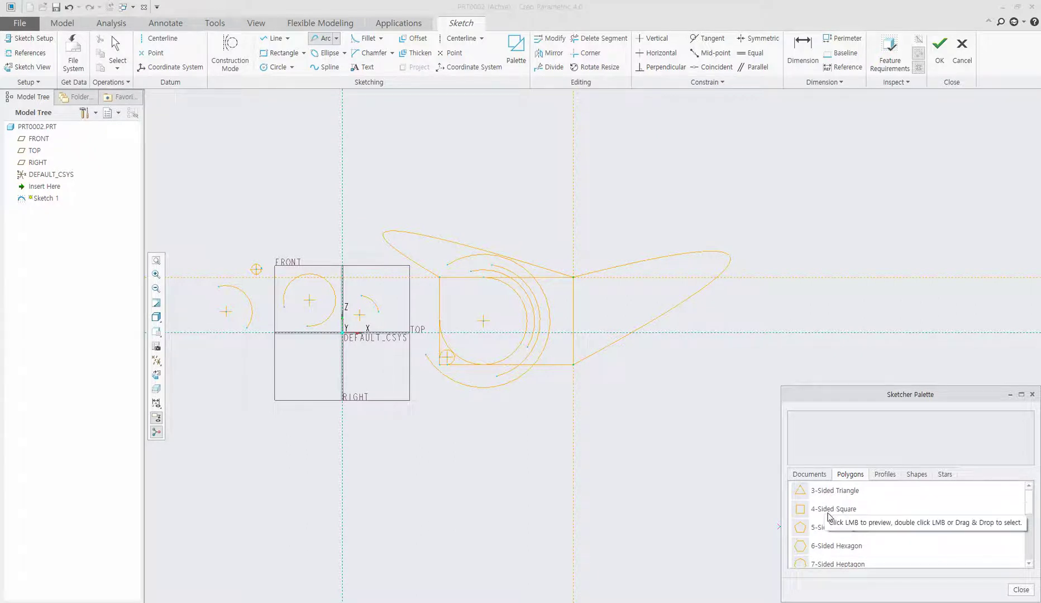
{"action": "scroll", "coordinate": [829, 517], "scroll_direction": "down", "scroll_amount": 1}
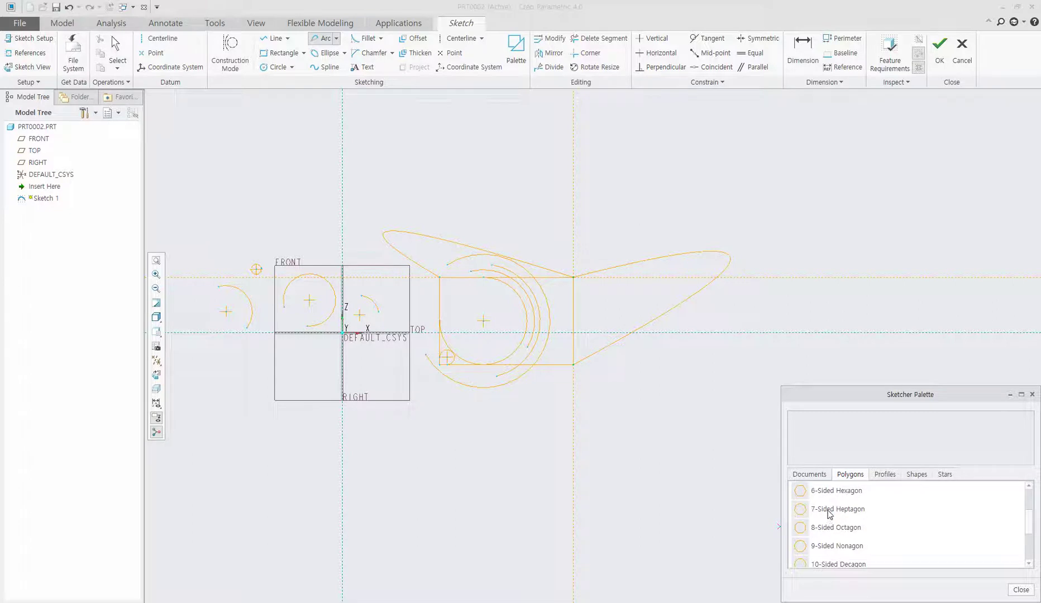
{"action": "scroll", "coordinate": [828, 512], "scroll_direction": "up", "scroll_amount": 1}
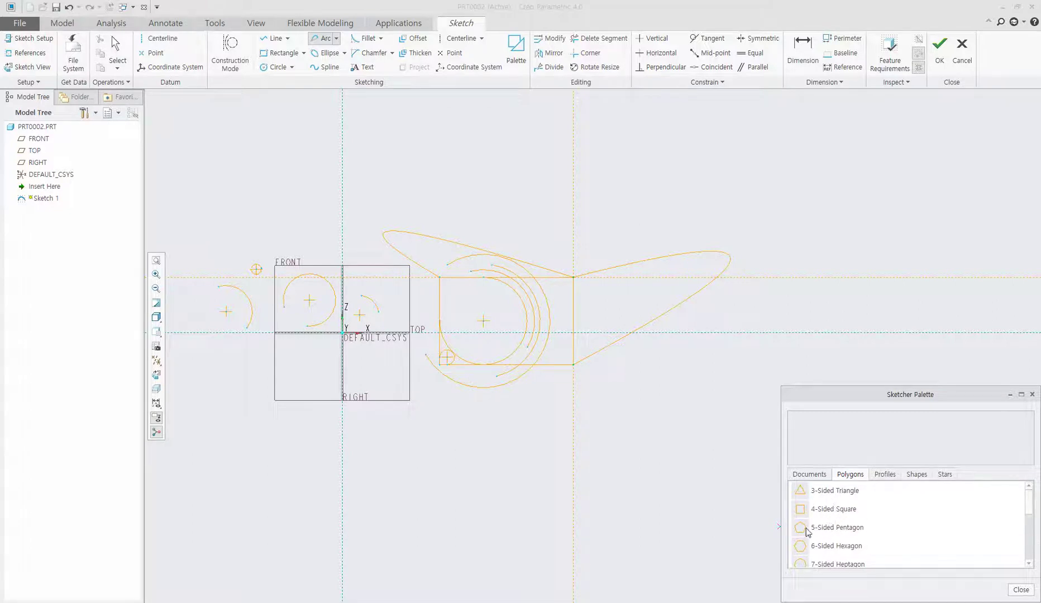
{"action": "left_click", "coordinate": [832, 498]}
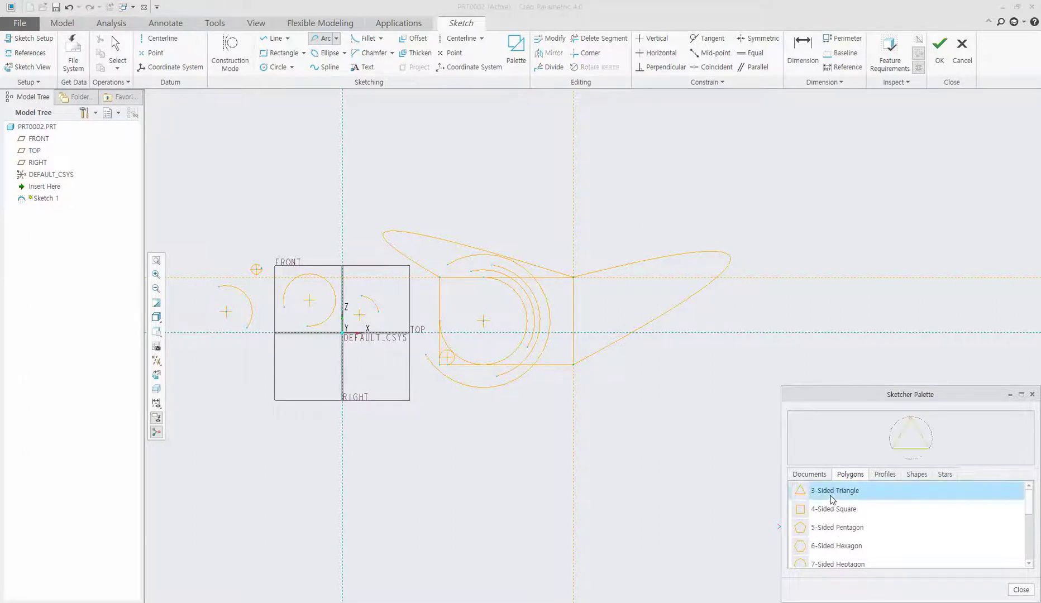
{"action": "left_click_drag", "start_coordinate": [839, 492], "coordinate": [462, 491]}
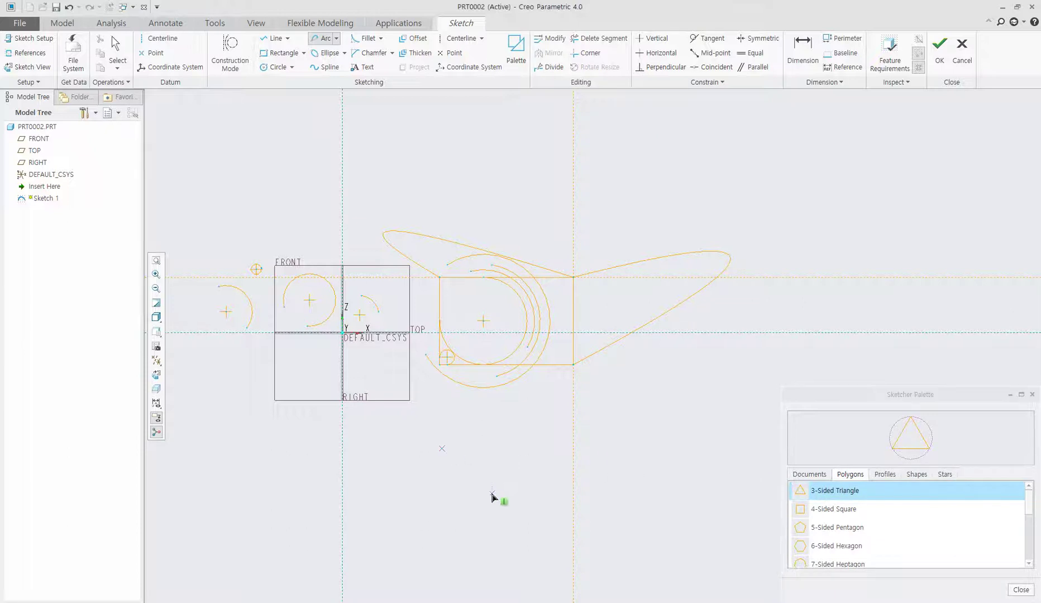
{"action": "left_click", "coordinate": [447, 484]}
{"action": "left_click", "coordinate": [441, 448]}
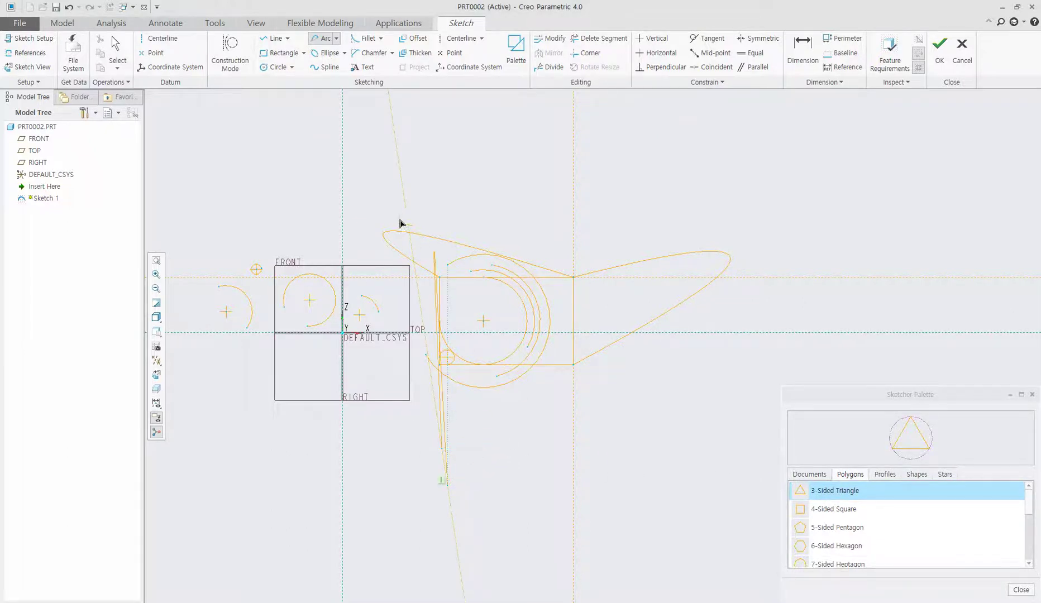
{"action": "left_click", "coordinate": [323, 38]}
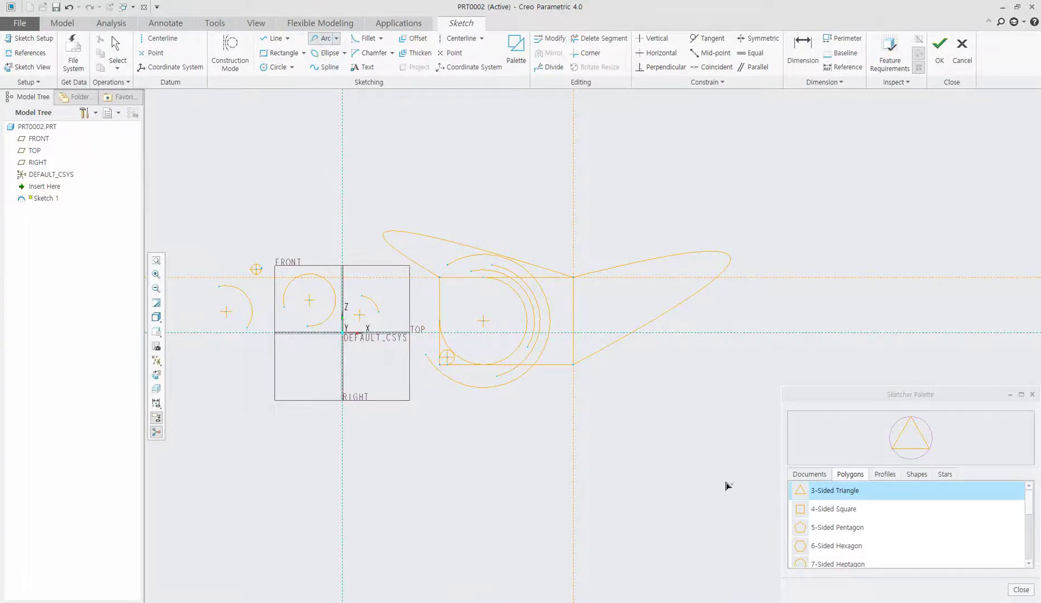
Step: Drop a palette triangle and square into the lower sketch area
{"action": "double_click", "coordinate": [829, 495]}
{"action": "left_click", "coordinate": [452, 465]}
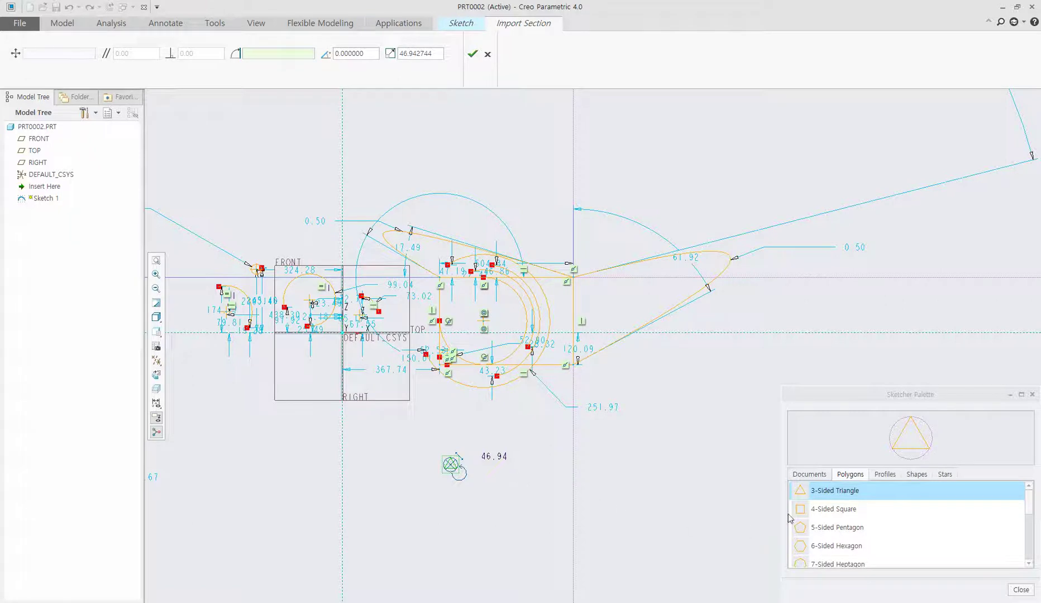
{"action": "left_click_drag", "start_coordinate": [820, 511], "coordinate": [638, 468]}
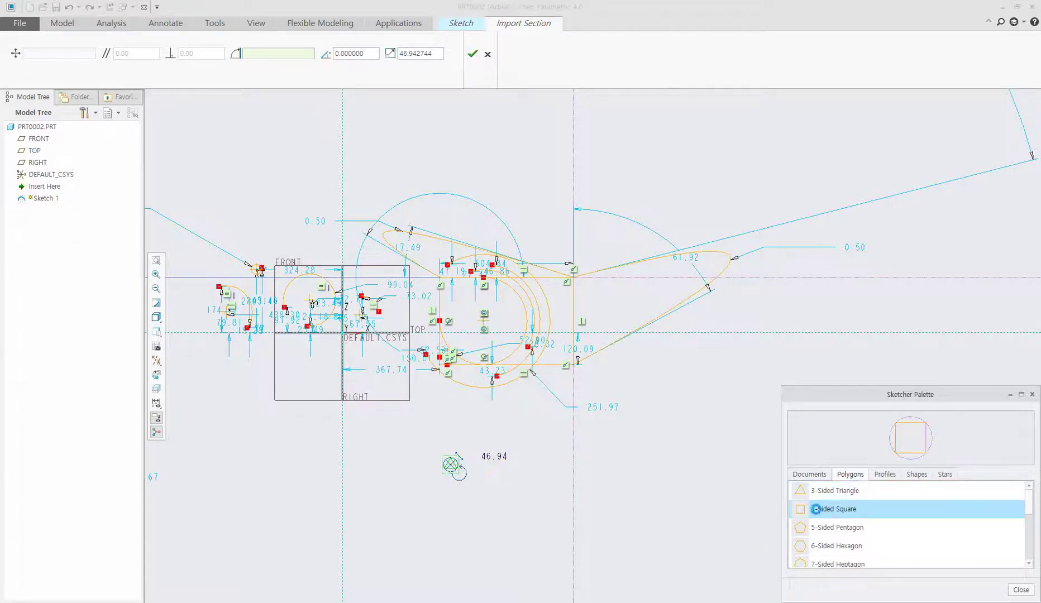
{"action": "double_click", "coordinate": [814, 506]}
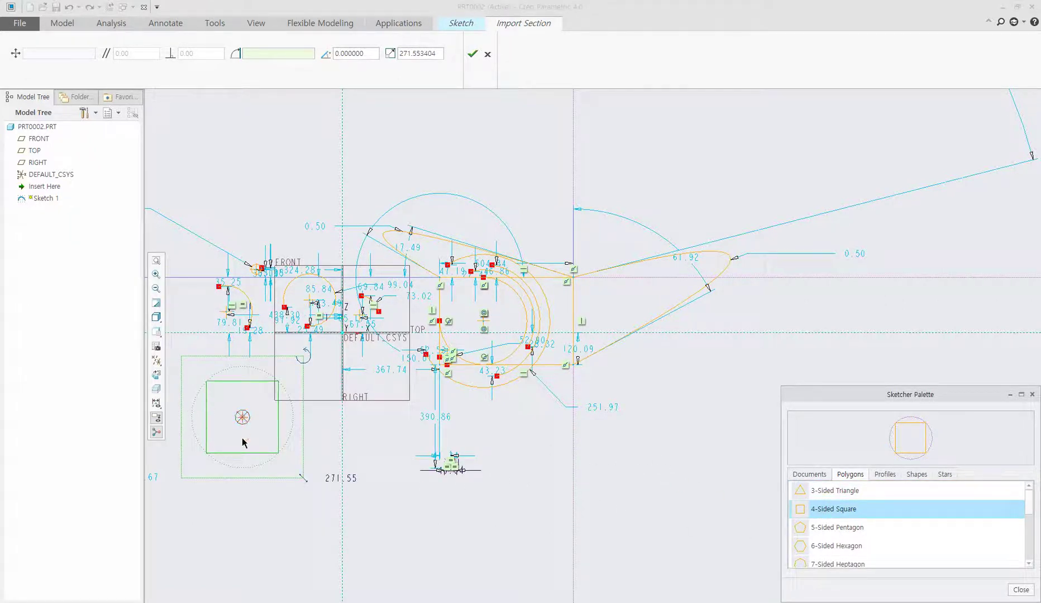
{"action": "scroll", "coordinate": [597, 446], "scroll_direction": "down", "scroll_amount": 1}
{"action": "scroll", "coordinate": [613, 440], "scroll_direction": "down", "scroll_amount": 3}
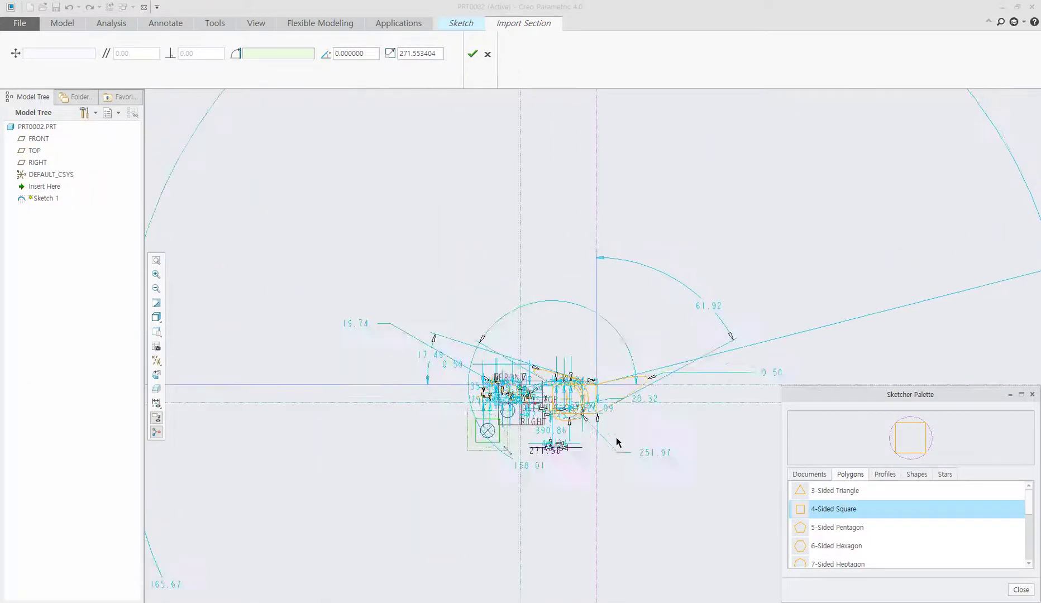
{"action": "scroll", "coordinate": [615, 437], "scroll_direction": "down", "scroll_amount": 2}
{"action": "scroll", "coordinate": [620, 449], "scroll_direction": "up", "scroll_amount": 6}
{"action": "scroll", "coordinate": [620, 450], "scroll_direction": "up", "scroll_amount": 3}
{"action": "scroll", "coordinate": [662, 379], "scroll_direction": "up", "scroll_amount": 3}
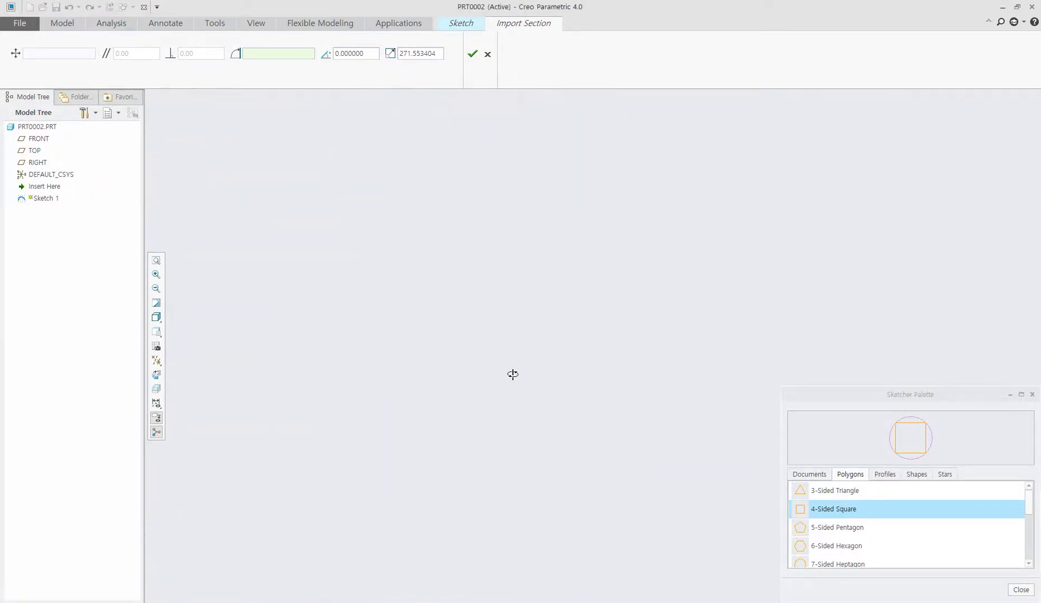
Step: Place a pentagon from the palette into the sketch
{"action": "left_click", "coordinate": [843, 491]}
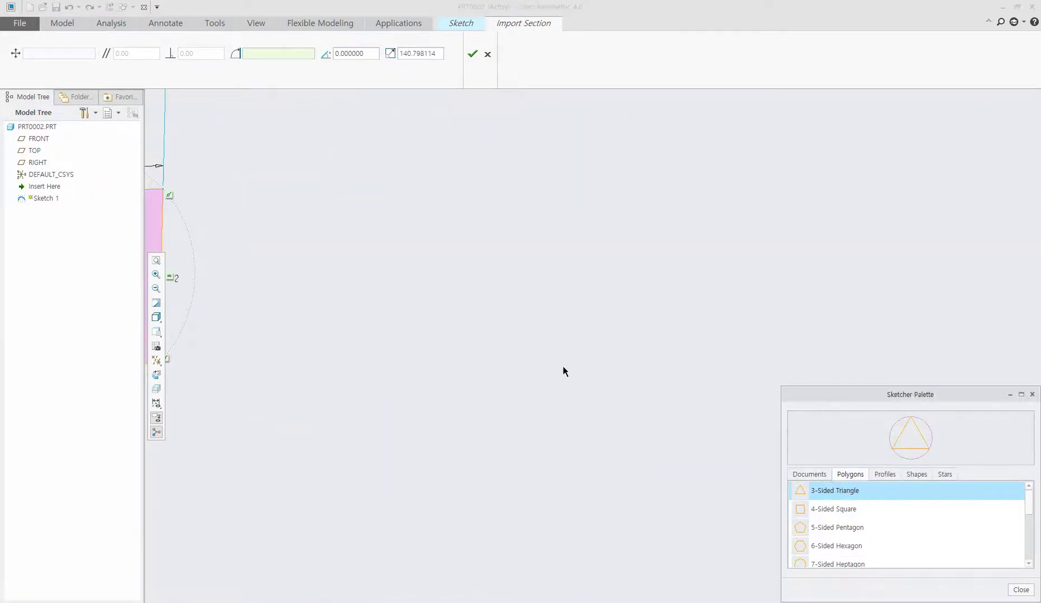
{"action": "scroll", "coordinate": [389, 328], "scroll_direction": "down", "scroll_amount": 5}
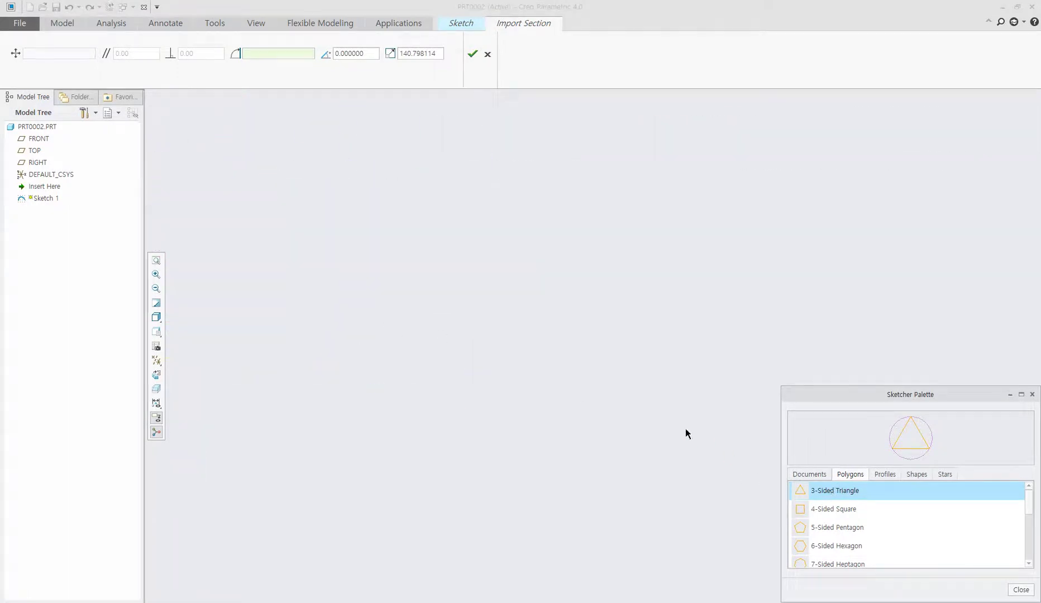
{"action": "left_click", "coordinate": [811, 511]}
{"action": "left_click", "coordinate": [603, 391]}
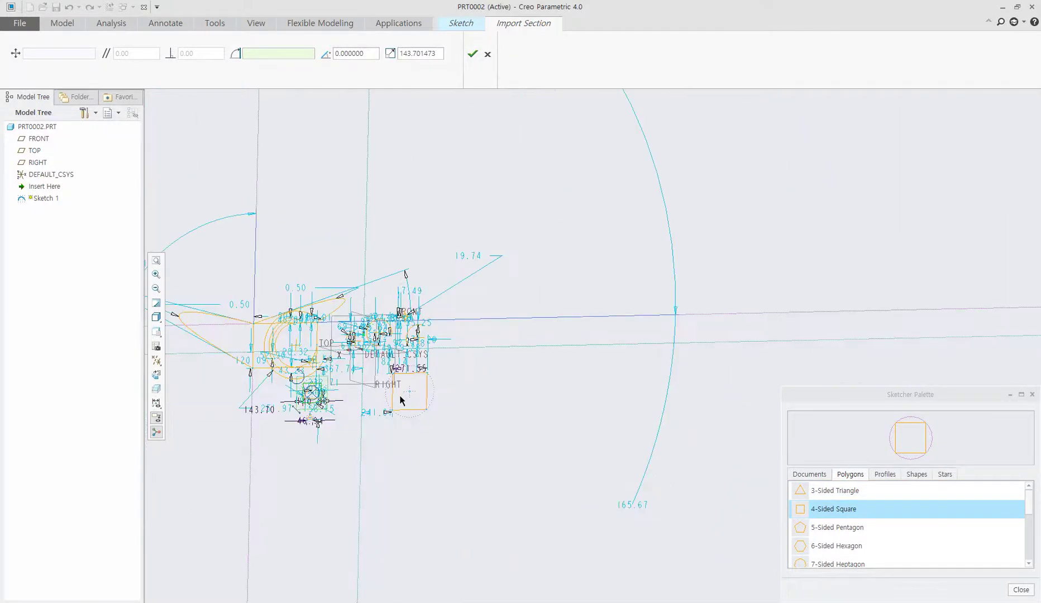
{"action": "scroll", "coordinate": [286, 325], "scroll_direction": "down", "scroll_amount": 2}
{"action": "scroll", "coordinate": [293, 320], "scroll_direction": "down", "scroll_amount": 2}
{"action": "scroll", "coordinate": [360, 325], "scroll_direction": "up", "scroll_amount": 2}
{"action": "scroll", "coordinate": [491, 406], "scroll_direction": "up", "scroll_amount": 2}
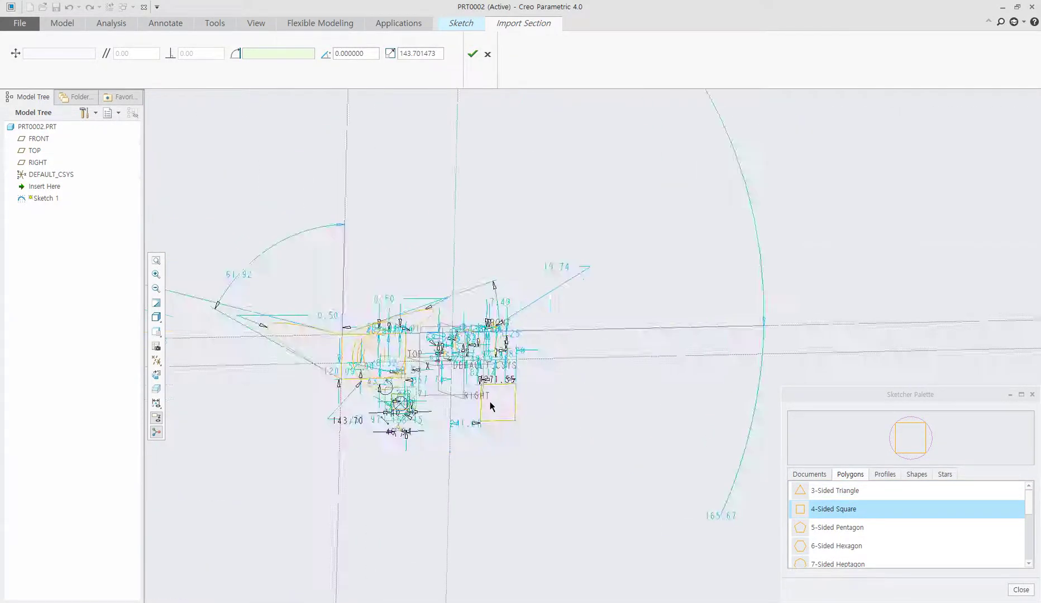
{"action": "double_click", "coordinate": [801, 529]}
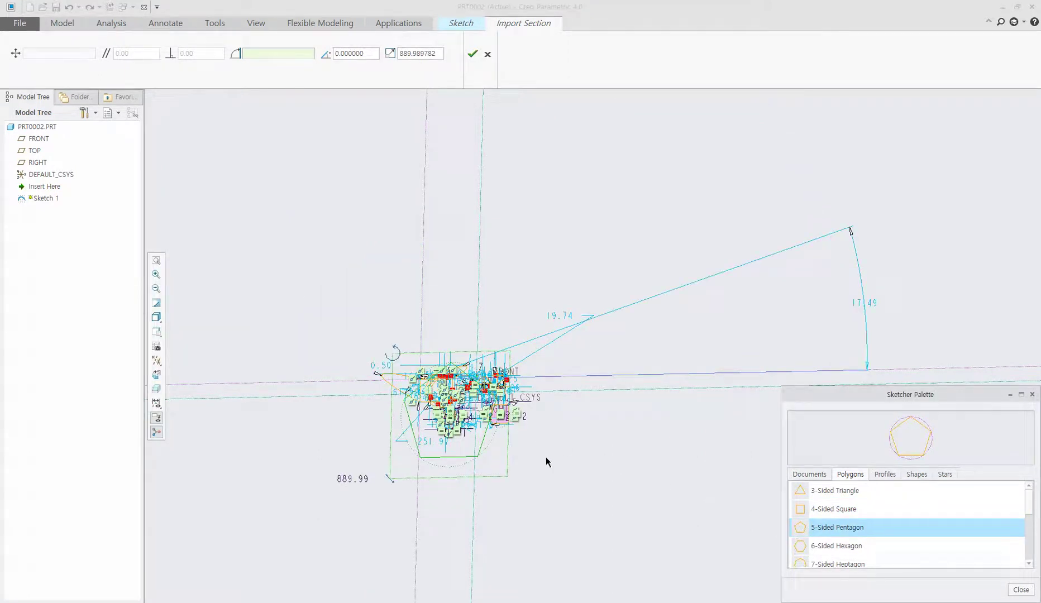
{"action": "left_click", "coordinate": [365, 259]}
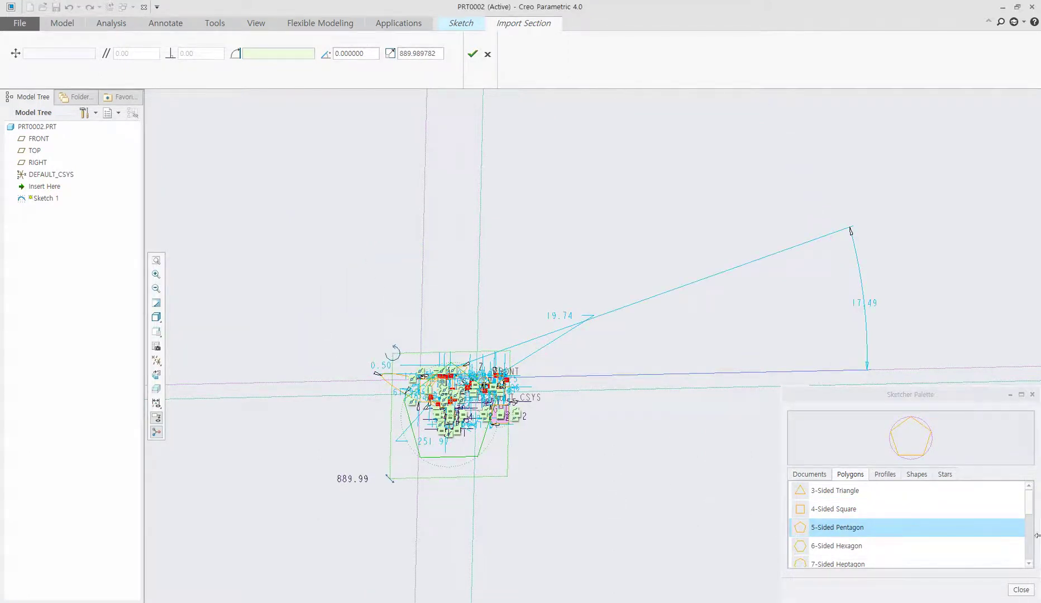
Step: Close the palette, exit Import Section, delete all geometry and reset to the default view
{"action": "left_click", "coordinate": [1031, 394]}
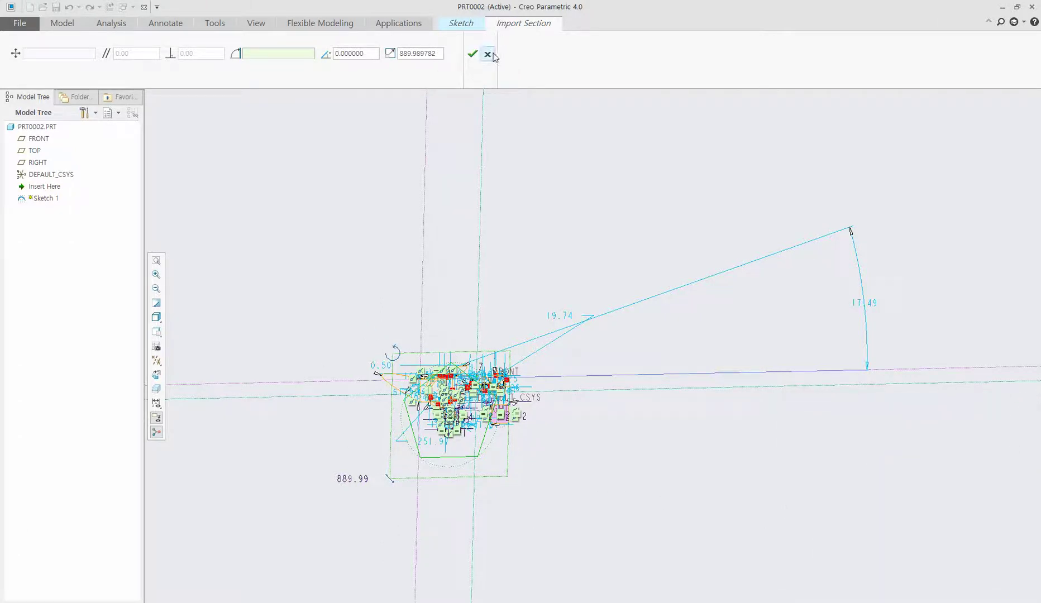
{"action": "left_click", "coordinate": [493, 54]}
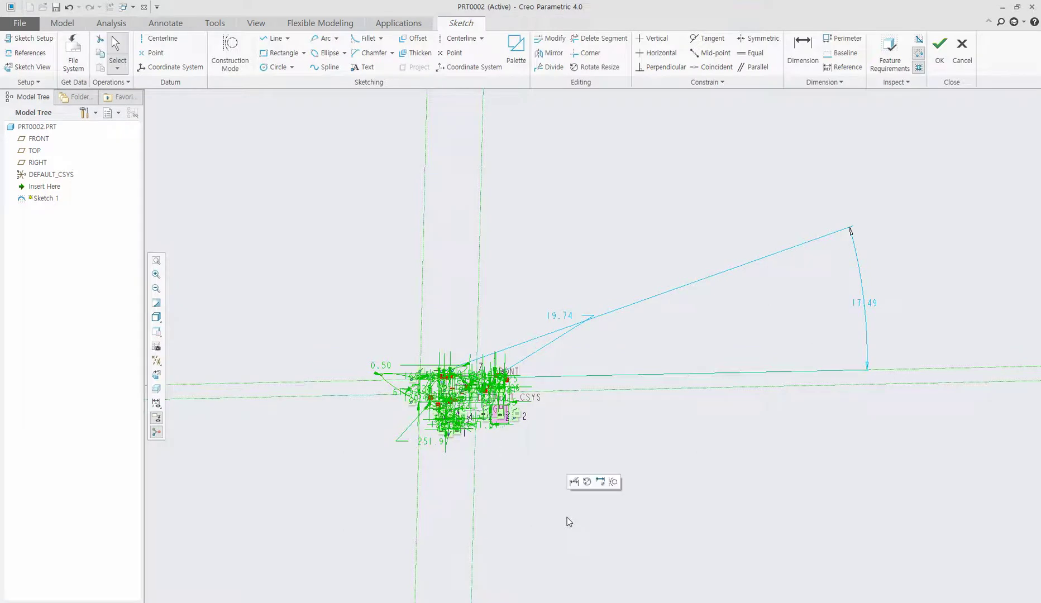
{"action": "key", "text": "Delete"}
{"action": "key", "text": "ctrl+d"}
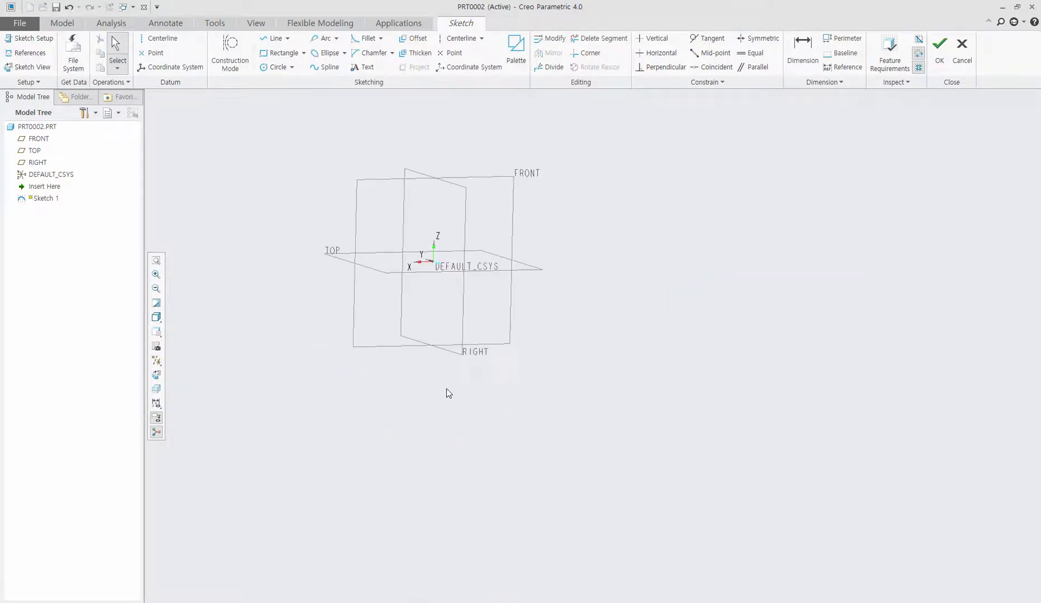
{"action": "scroll", "coordinate": [399, 186], "scroll_direction": "down", "scroll_amount": 2}
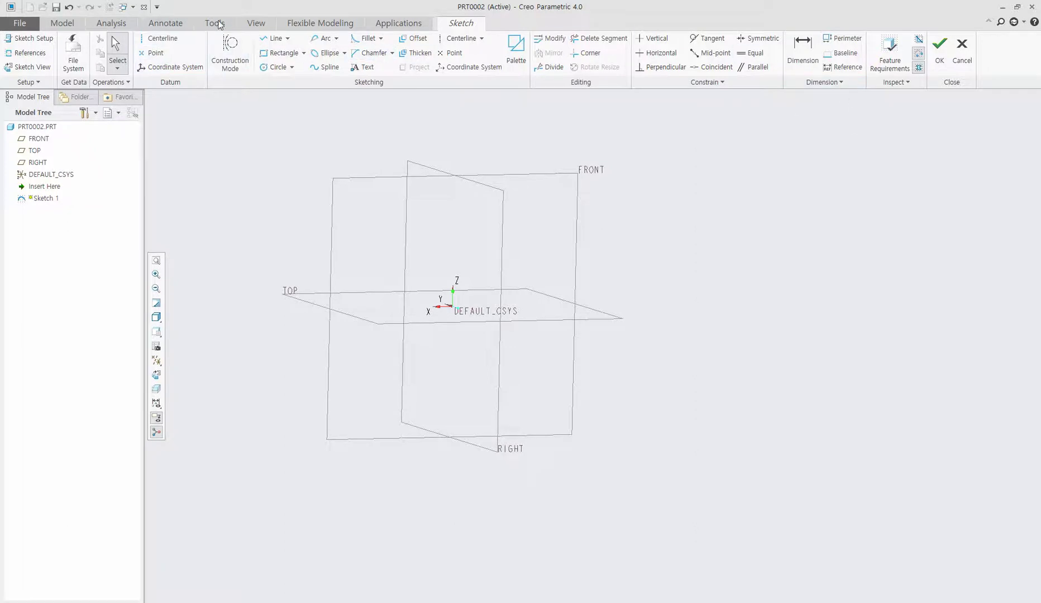
Step: Orient the view to look at the FRONT plane face-on
{"action": "left_click", "coordinate": [256, 23]}
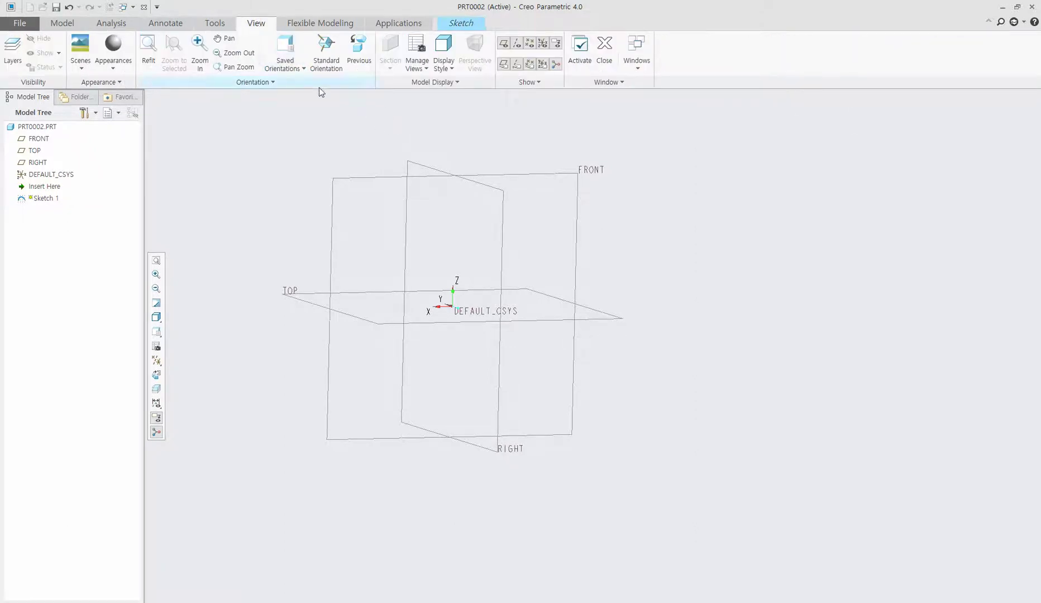
{"action": "left_click", "coordinate": [300, 66]}
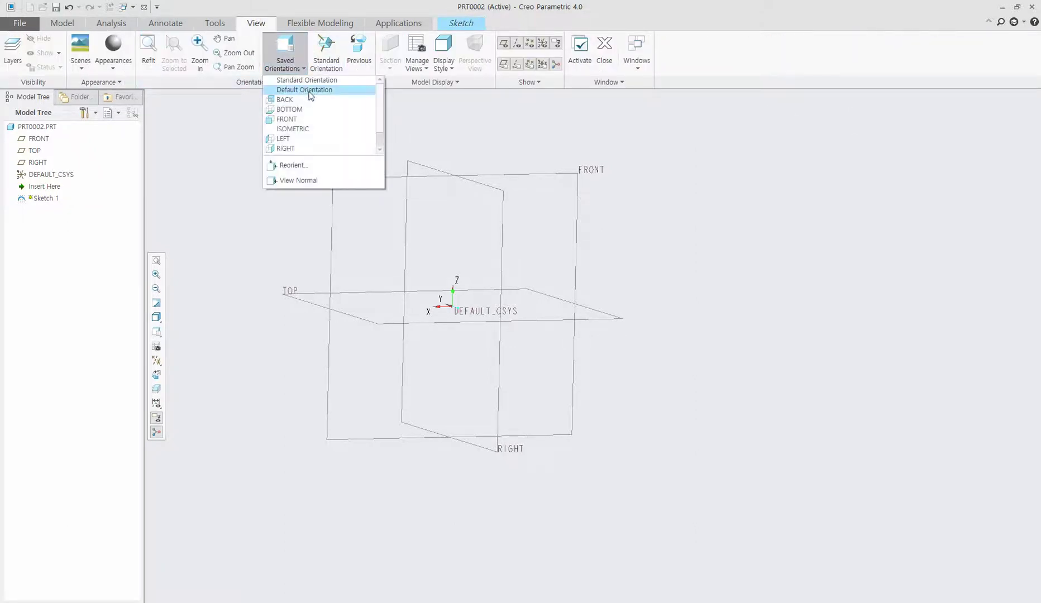
{"action": "left_click", "coordinate": [307, 118]}
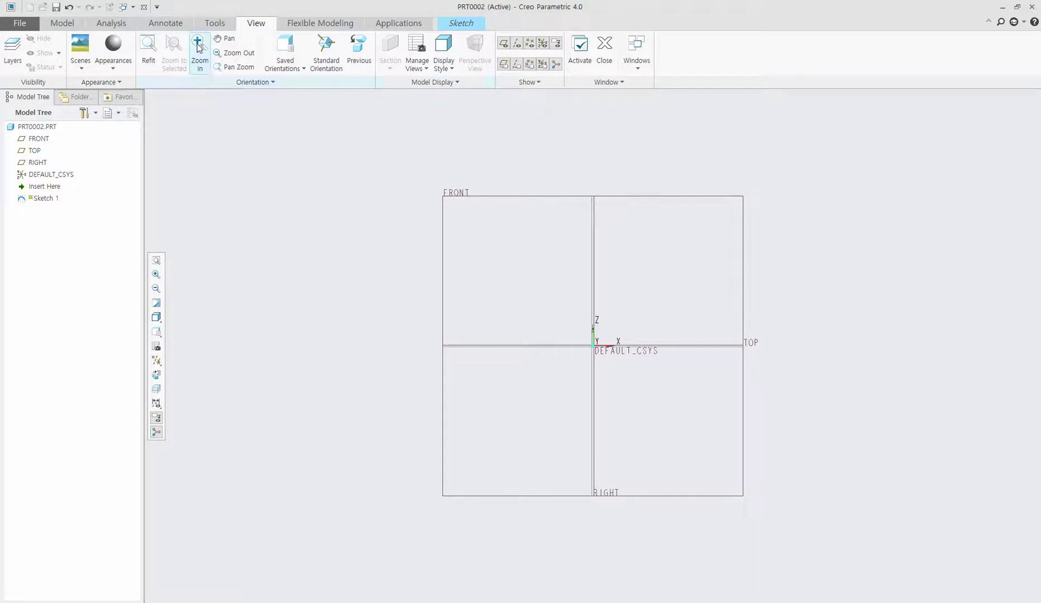
Step: Return to the Model tab and reopen Sketch 1 for editing
{"action": "left_click", "coordinate": [72, 26]}
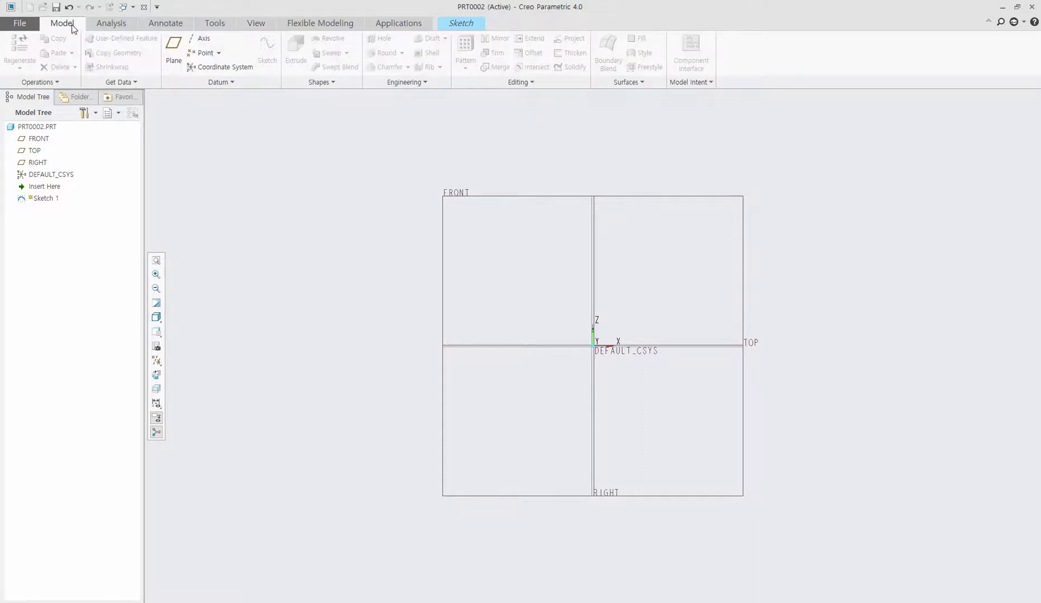
{"action": "left_click", "coordinate": [111, 23]}
{"action": "left_click", "coordinate": [166, 23]}
{"action": "left_click", "coordinate": [220, 23]}
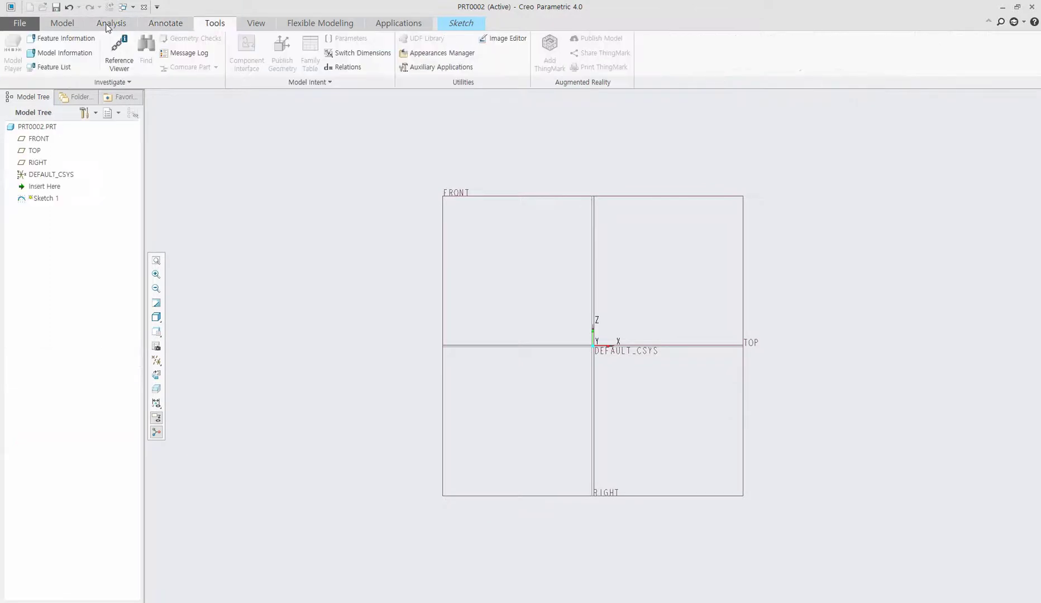
{"action": "left_click", "coordinate": [70, 25]}
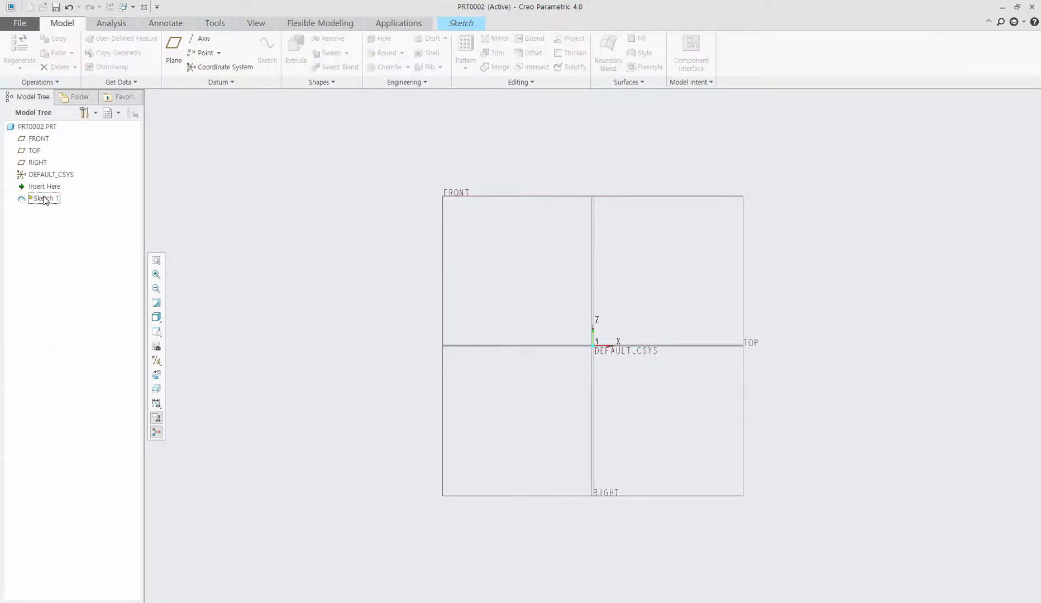
{"action": "left_click", "coordinate": [458, 23]}
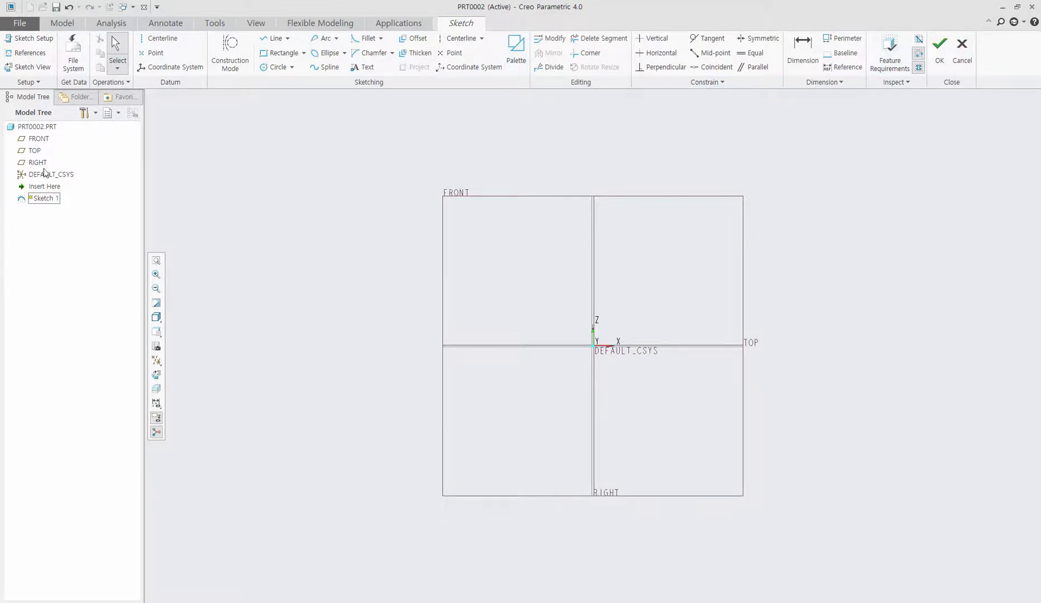
Step: Place a palette 3-Sided Triangle (149.39) in the upper-left quadrant
{"action": "left_click", "coordinate": [516, 50]}
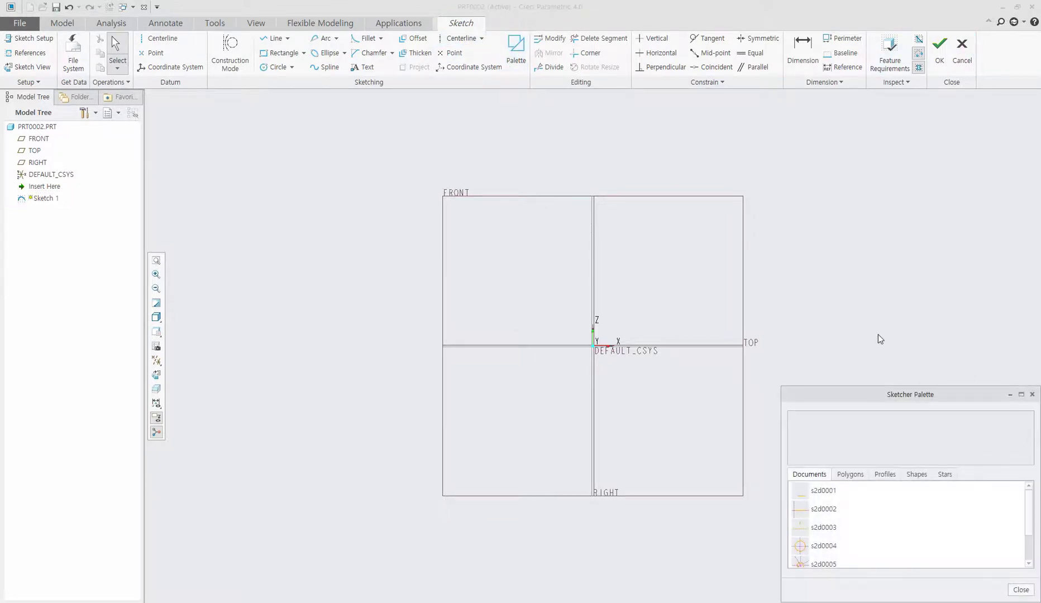
{"action": "left_click", "coordinate": [856, 476]}
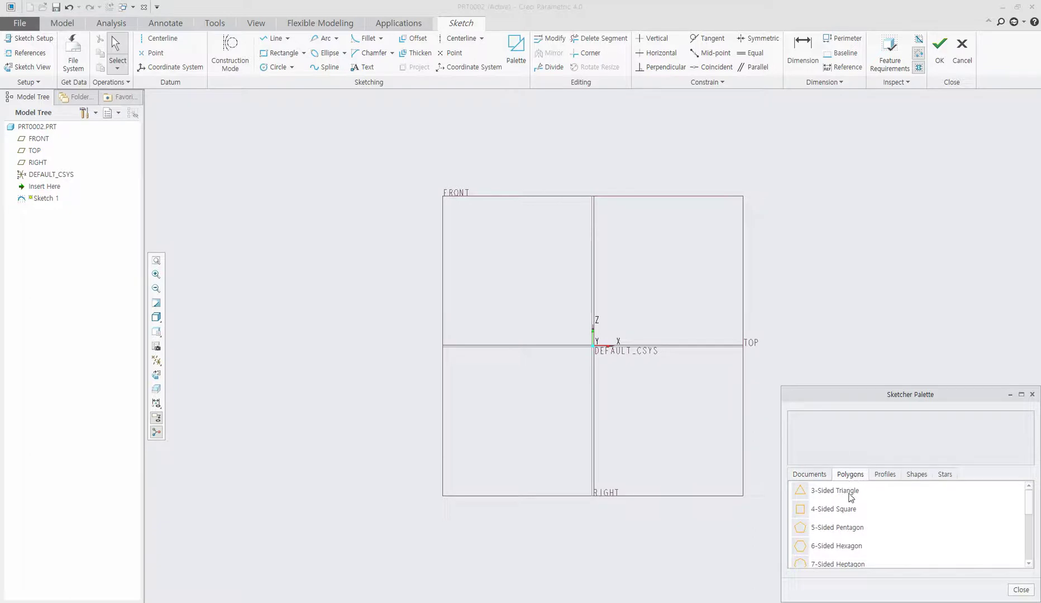
{"action": "left_click", "coordinate": [850, 495]}
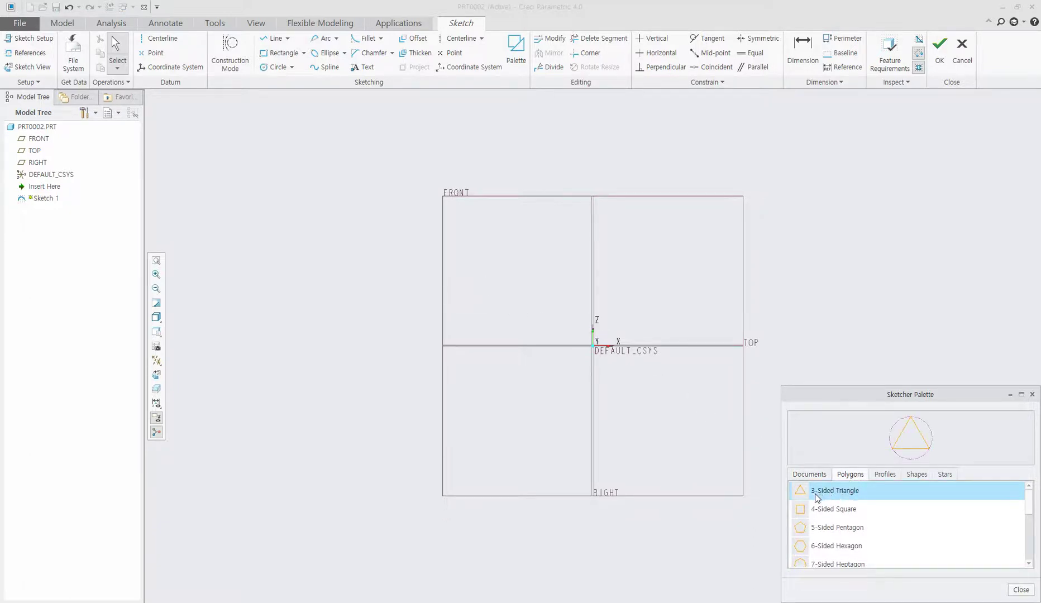
{"action": "left_click_drag", "start_coordinate": [815, 497], "coordinate": [491, 261]}
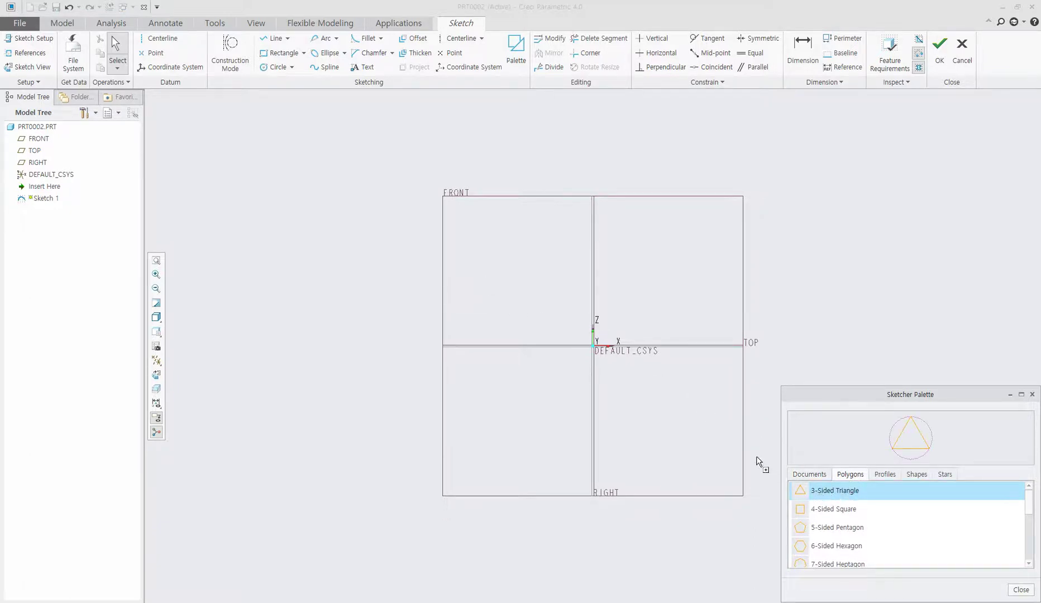
{"action": "left_click", "coordinate": [491, 258]}
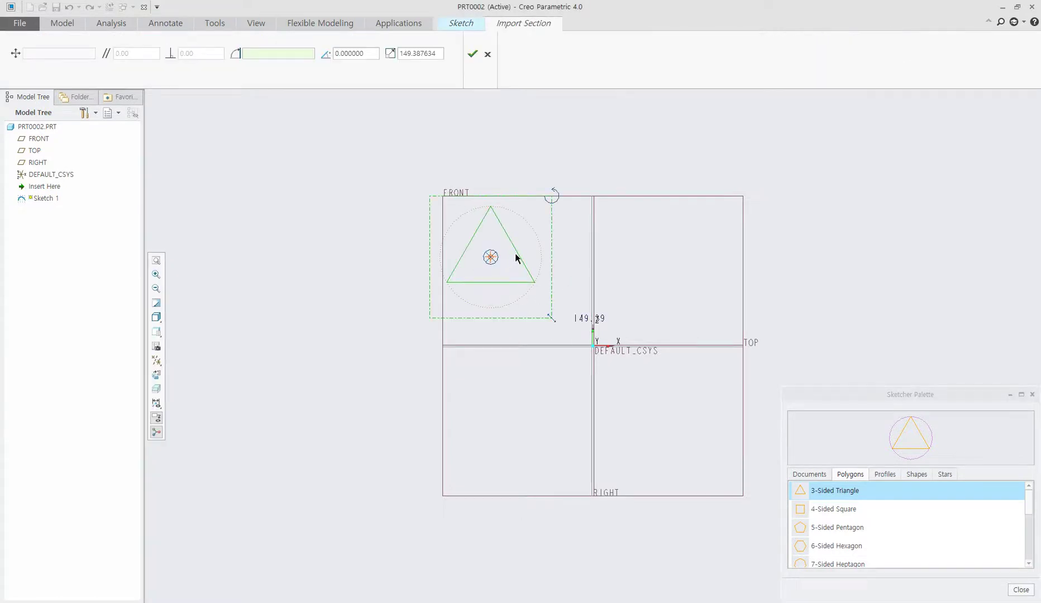
{"action": "left_click", "coordinate": [473, 54]}
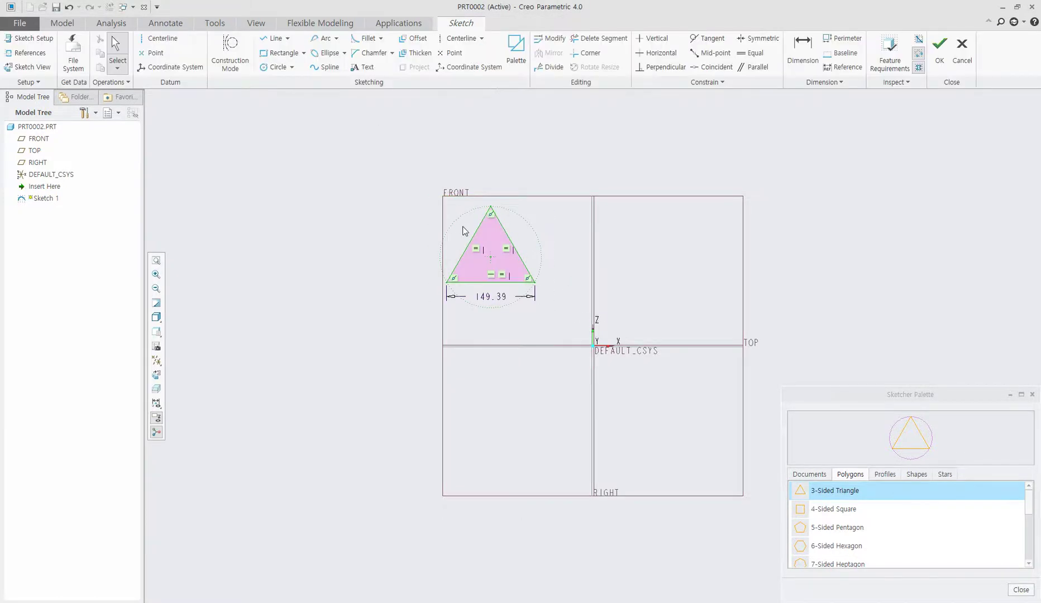
Step: Place a 4-Sided Square (121.97) to the left of the triangle
{"action": "left_click", "coordinate": [834, 511]}
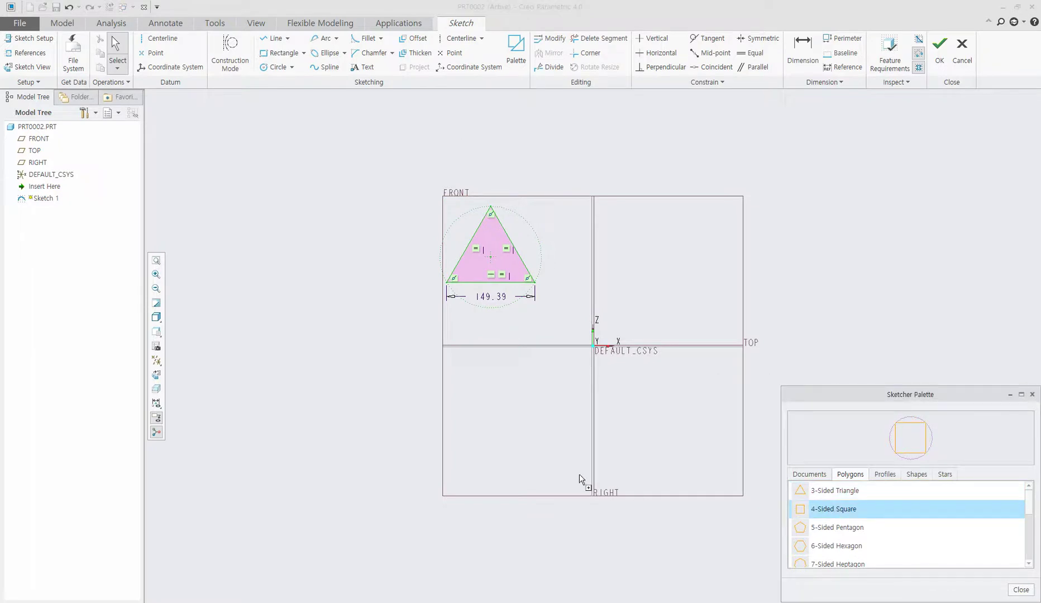
{"action": "left_click", "coordinate": [287, 291]}
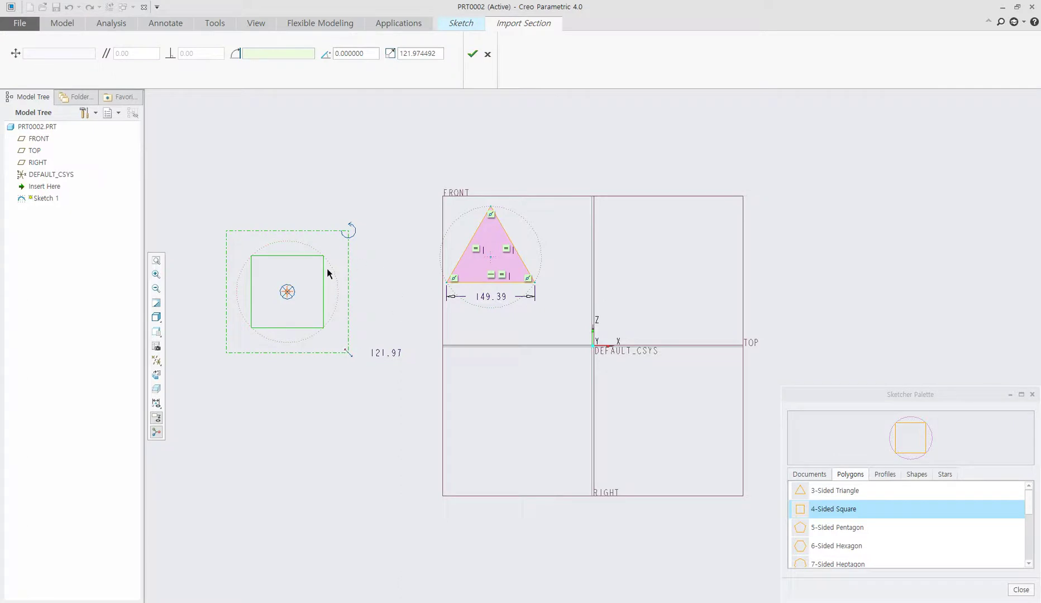
{"action": "left_click", "coordinate": [471, 55]}
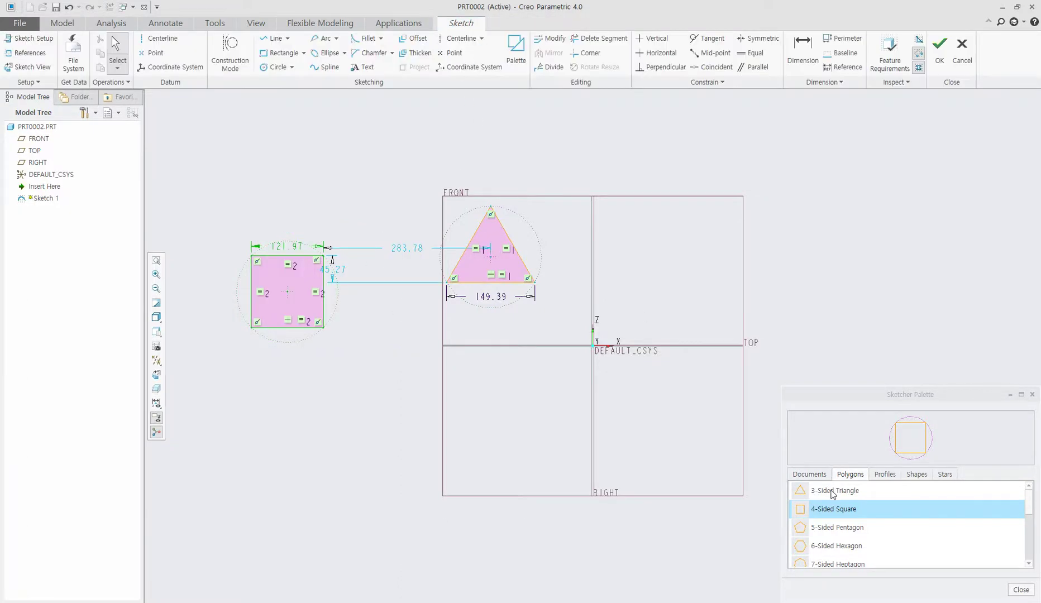
{"action": "scroll", "coordinate": [842, 529], "scroll_direction": "down", "scroll_amount": 2}
Step: Place a palette 20-Sided Icosagon below the square and confirm it
{"action": "scroll", "coordinate": [840, 529], "scroll_direction": "down", "scroll_amount": 1}
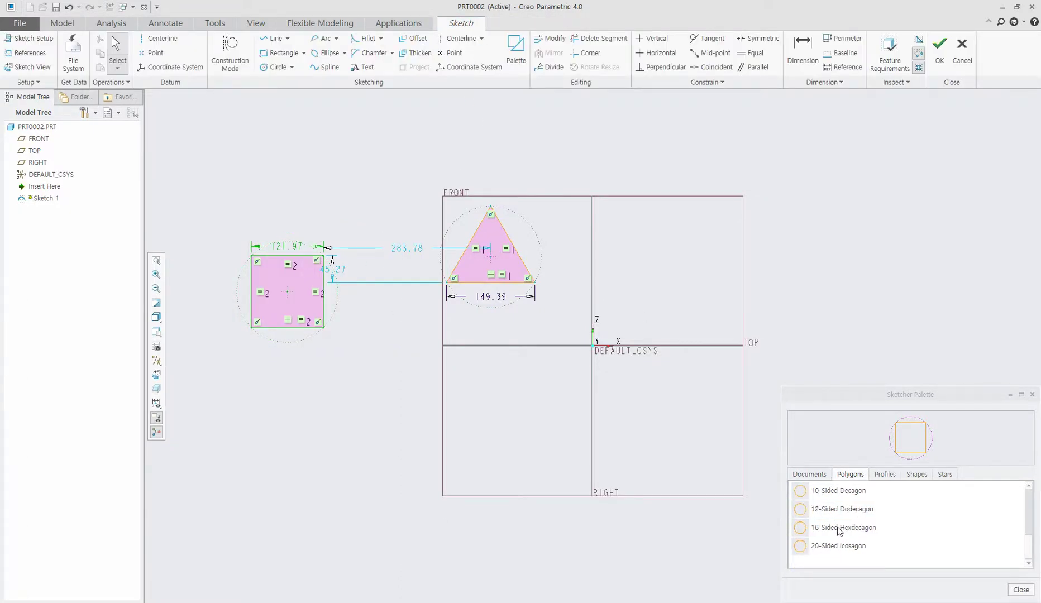
{"action": "left_click", "coordinate": [836, 545]}
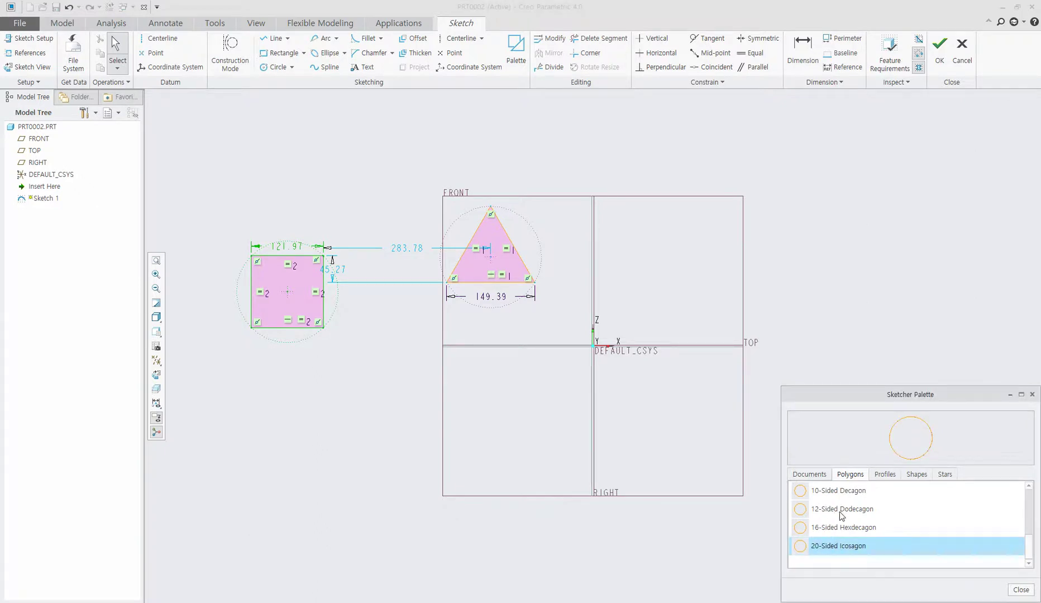
{"action": "left_click_drag", "start_coordinate": [839, 511], "coordinate": [699, 457]}
{"action": "left_click_drag", "start_coordinate": [309, 412], "coordinate": [306, 416]}
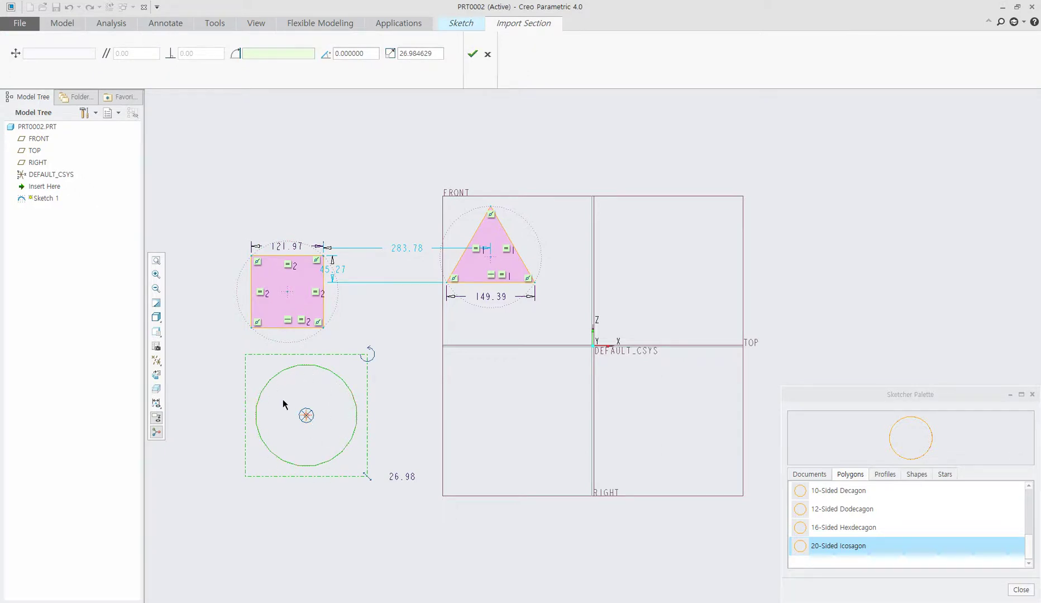
{"action": "scroll", "coordinate": [306, 377], "scroll_direction": "down", "scroll_amount": 3}
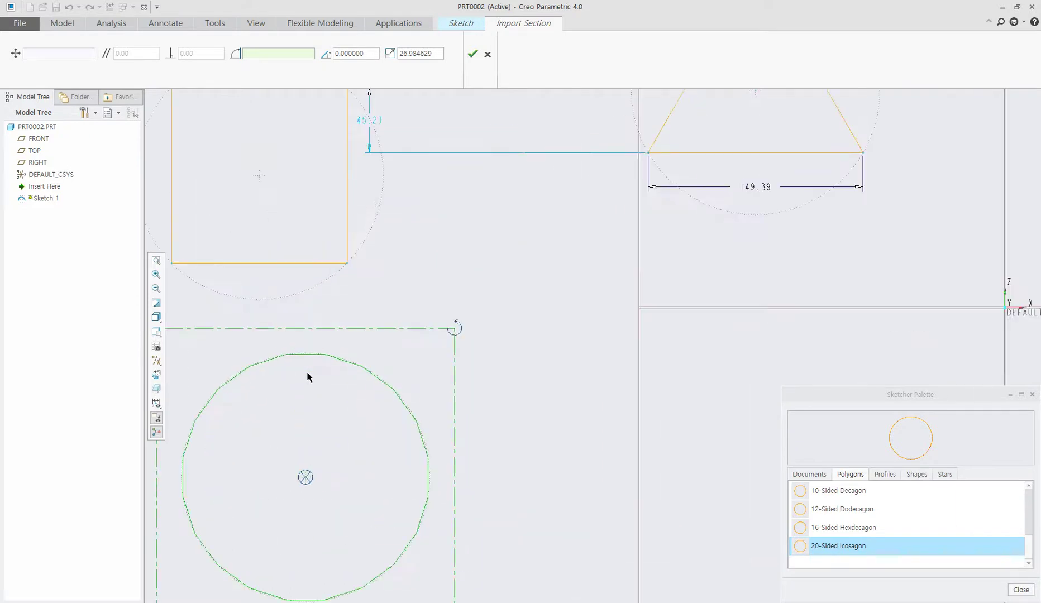
{"action": "scroll", "coordinate": [355, 367], "scroll_direction": "down", "scroll_amount": 3}
{"action": "scroll", "coordinate": [357, 367], "scroll_direction": "down", "scroll_amount": 3}
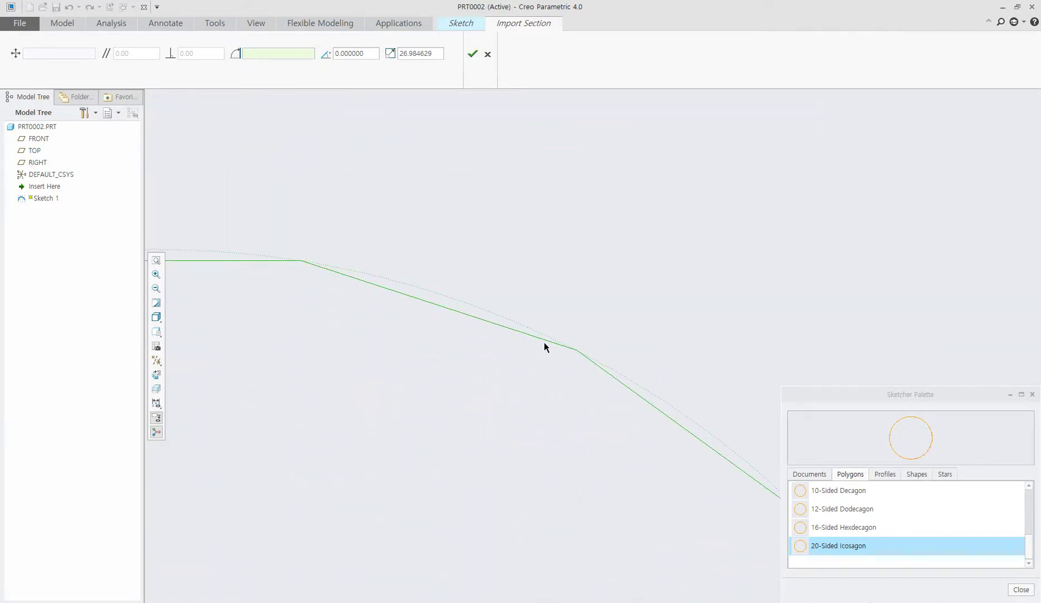
{"action": "scroll", "coordinate": [498, 388], "scroll_direction": "up", "scroll_amount": 3}
{"action": "scroll", "coordinate": [498, 388], "scroll_direction": "up", "scroll_amount": 5}
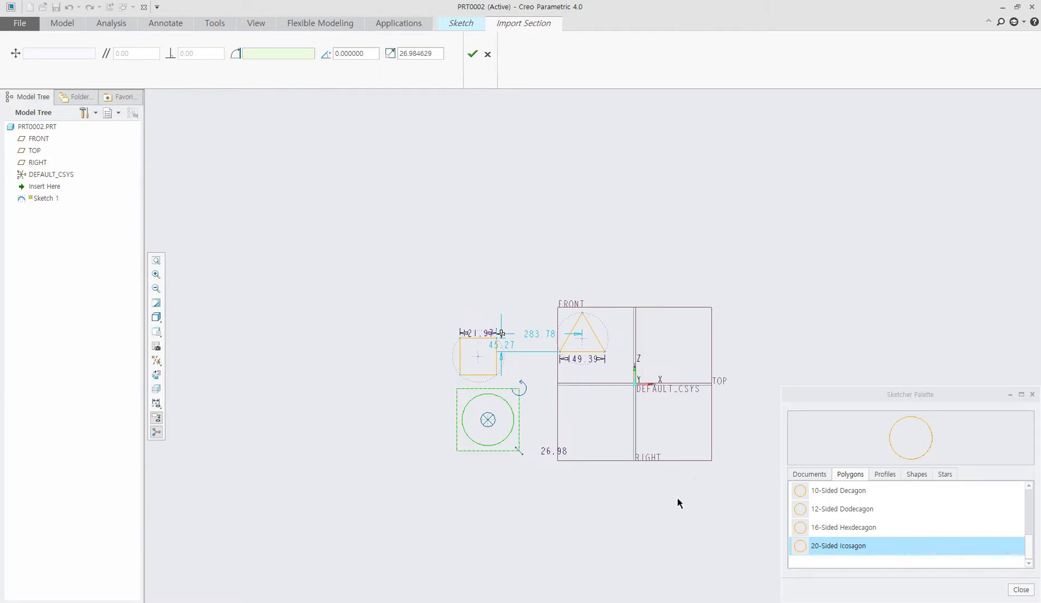
{"action": "left_click", "coordinate": [472, 54]}
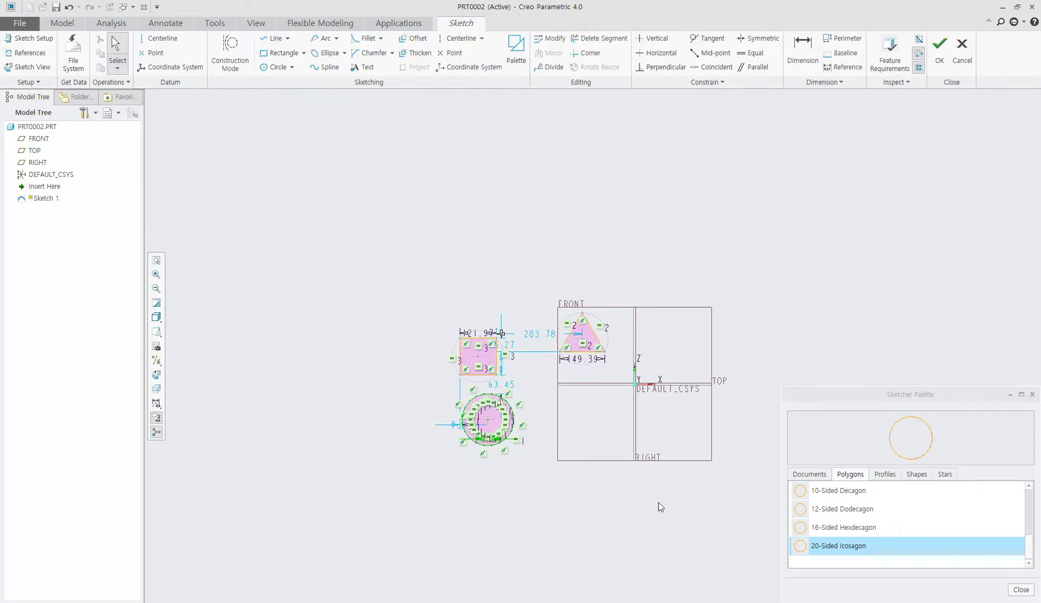
Step: Place an 8-Sided Octagon (82.52) to the left of the square and confirm it
{"action": "scroll", "coordinate": [537, 492], "scroll_direction": "down", "scroll_amount": 2}
{"action": "scroll", "coordinate": [844, 533], "scroll_direction": "up", "scroll_amount": 3}
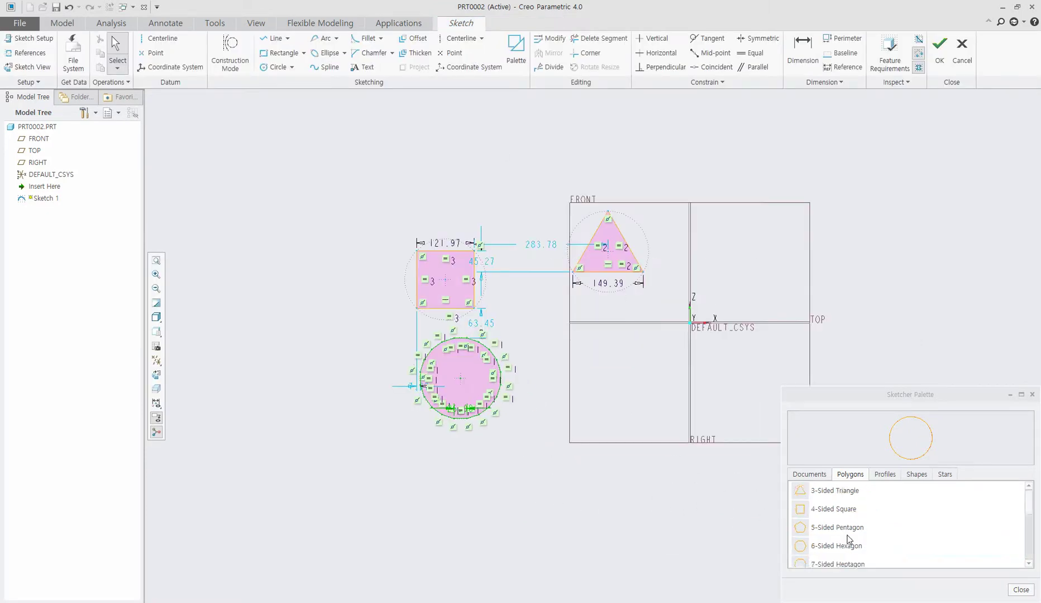
{"action": "scroll", "coordinate": [844, 533], "scroll_direction": "down", "scroll_amount": 2}
{"action": "scroll", "coordinate": [841, 530], "scroll_direction": "down", "scroll_amount": 1}
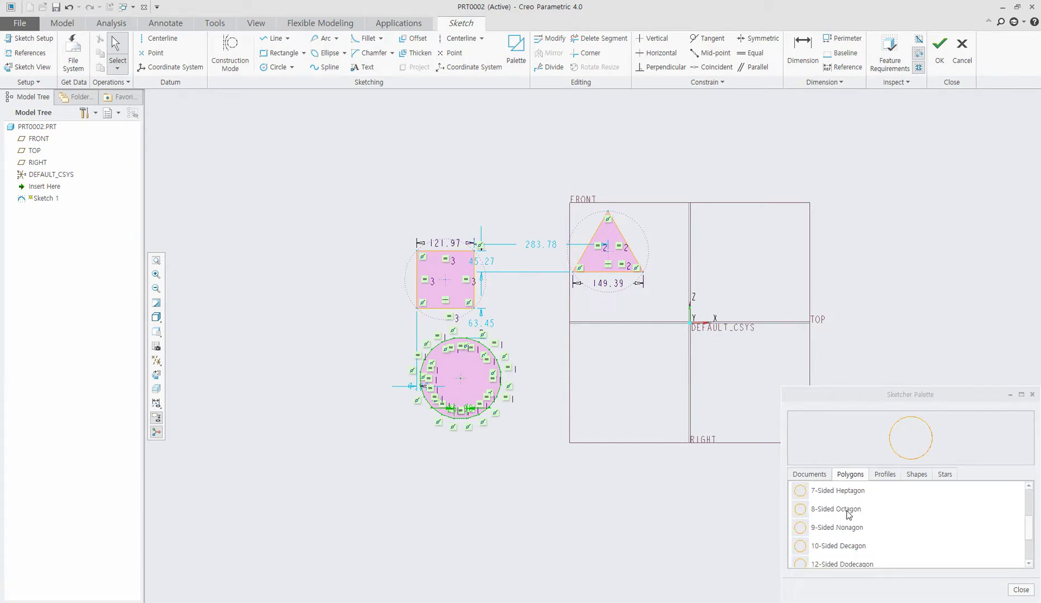
{"action": "double_click", "coordinate": [848, 513]}
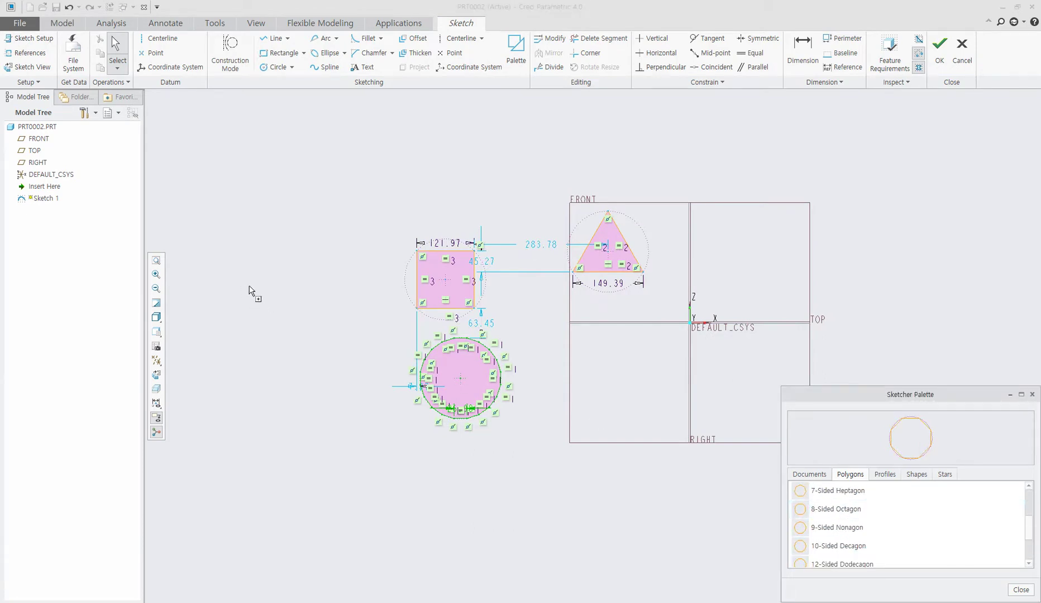
{"action": "left_click", "coordinate": [285, 290]}
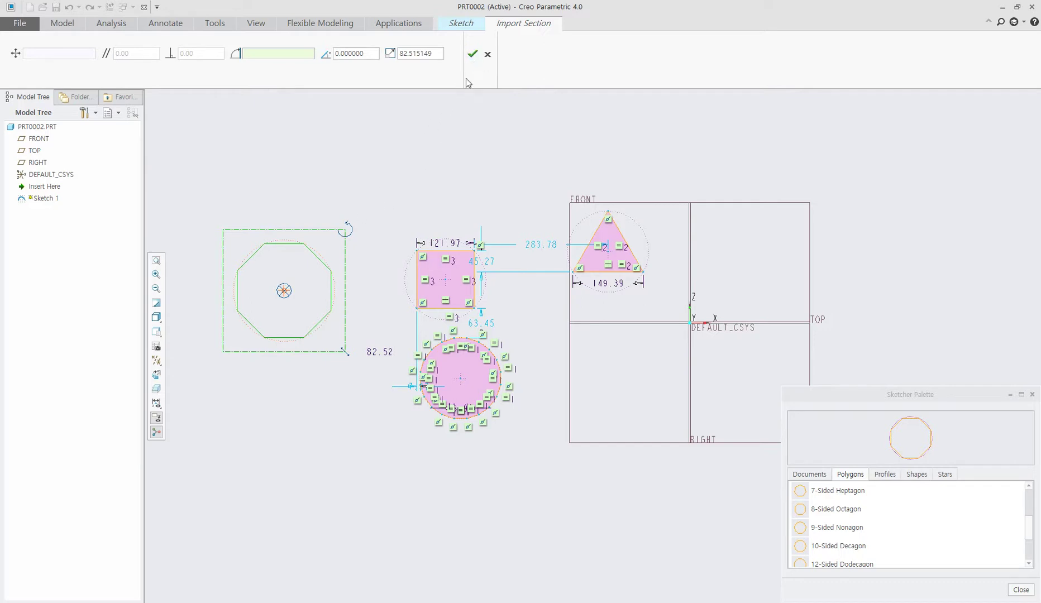
{"action": "left_click", "coordinate": [472, 54]}
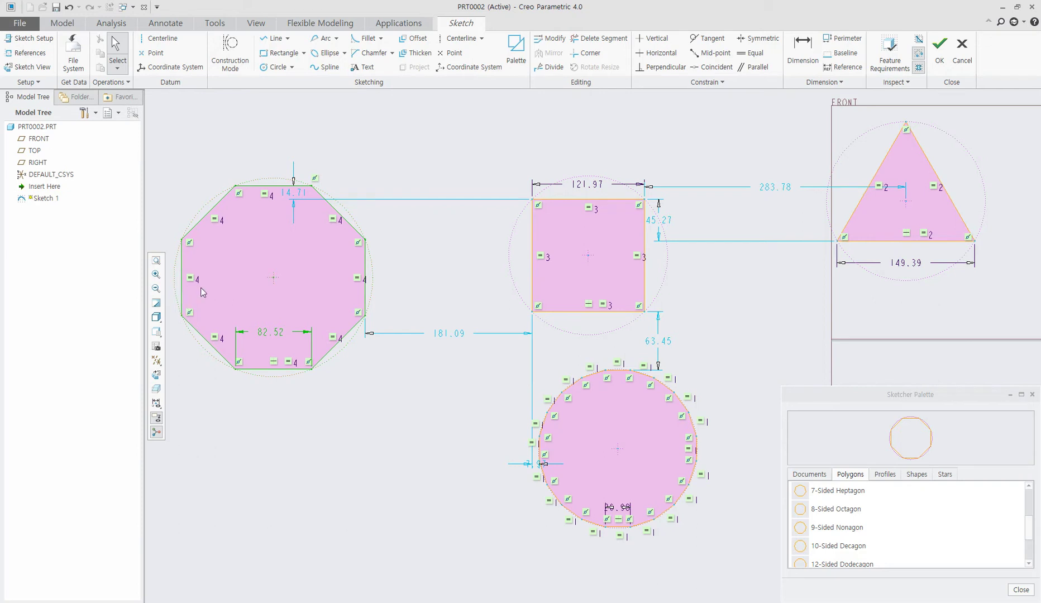
{"action": "scroll", "coordinate": [389, 398], "scroll_direction": "down", "scroll_amount": 2}
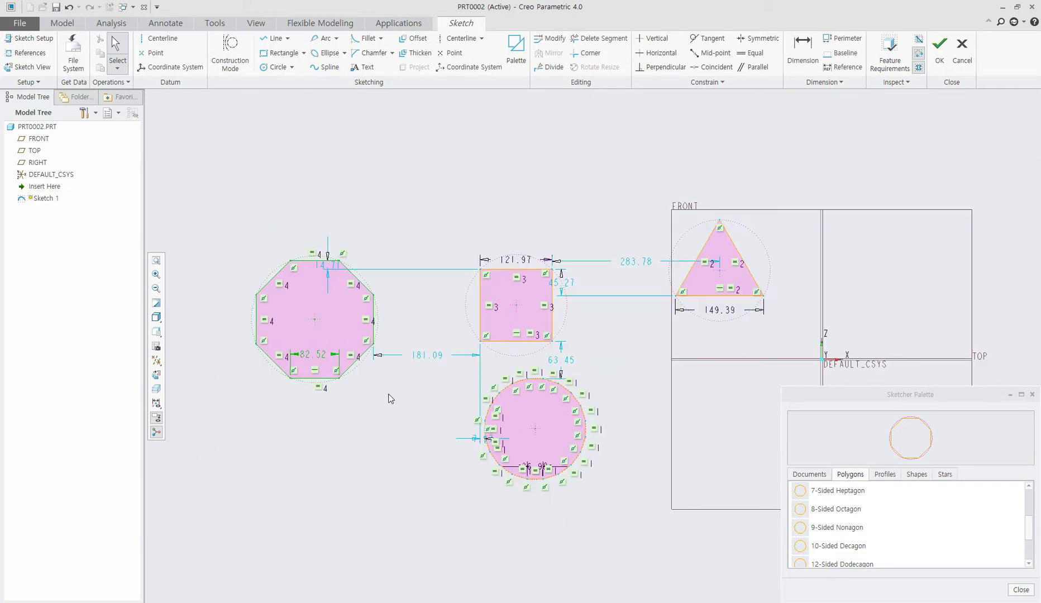